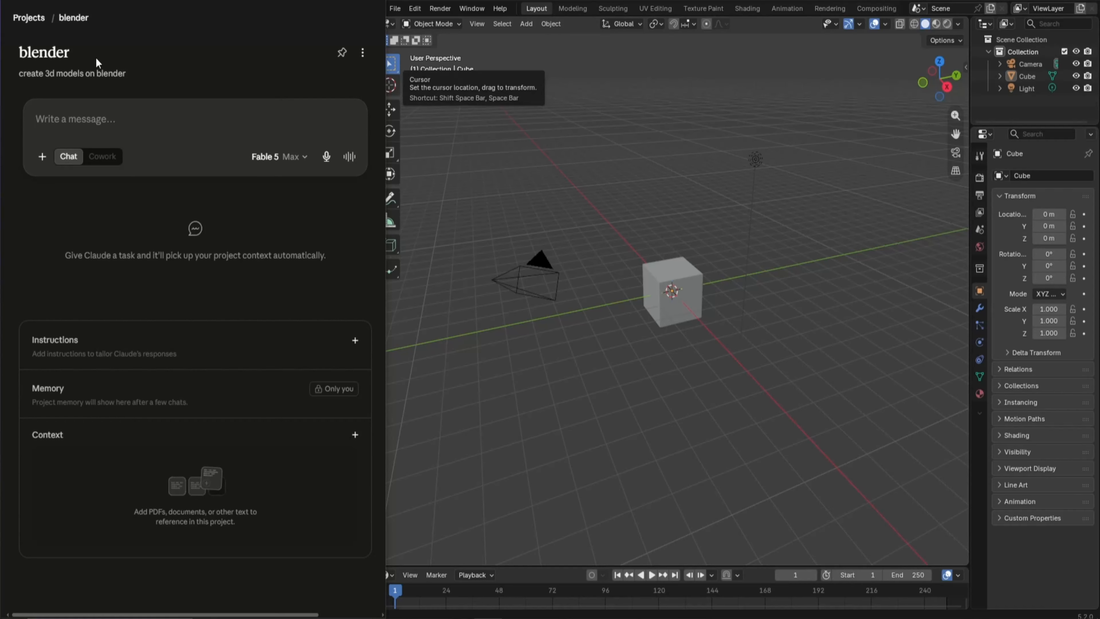
# Ask Claude "are you connected to blender? Confirm" and always allow its Get Objects Summary tool
pyautogui.write('are you connected to blender? Confirm')
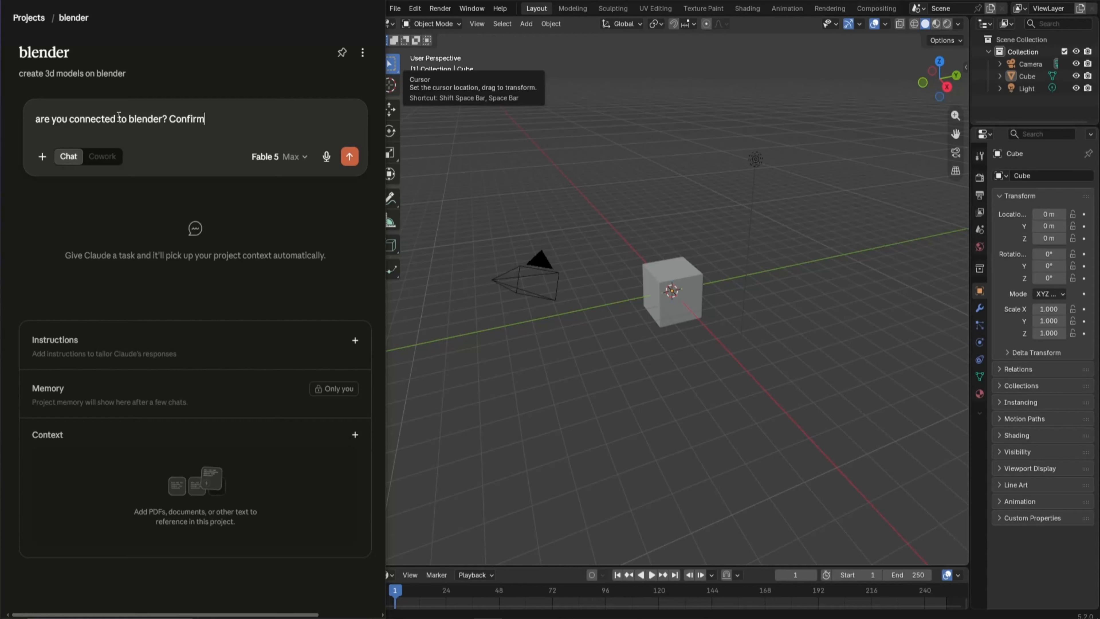
pyautogui.press('Return')
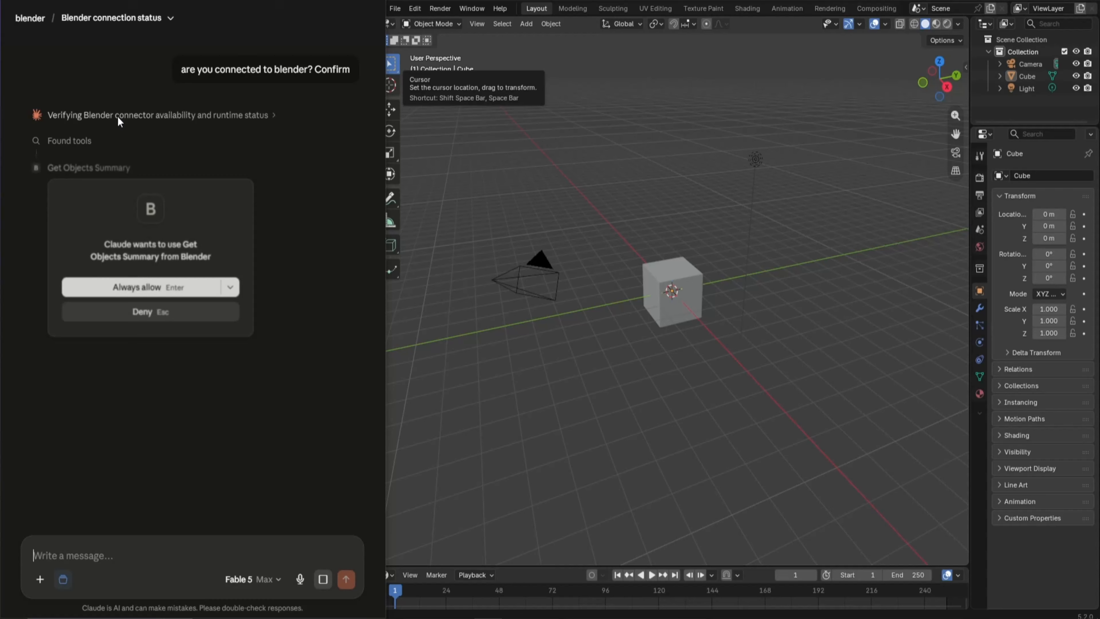
pyautogui.click(216, 287)
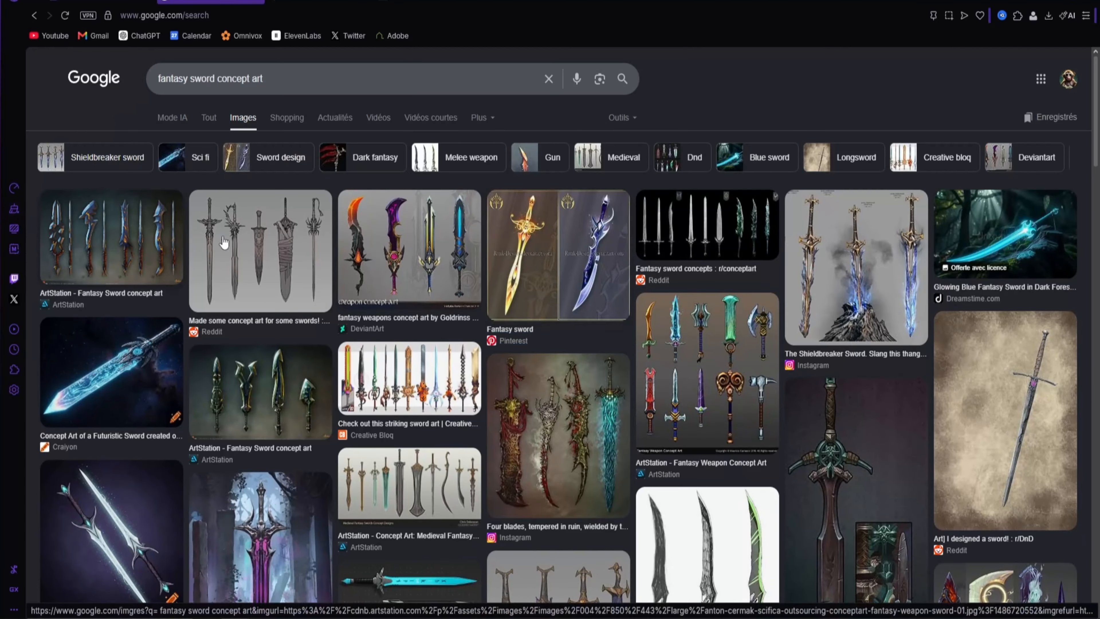
# In the browser's image results for "fantasy sword concept art", find the Craiyon Sci Fi Sword and copy its image
pyautogui.scroll(-10, 769, 274)
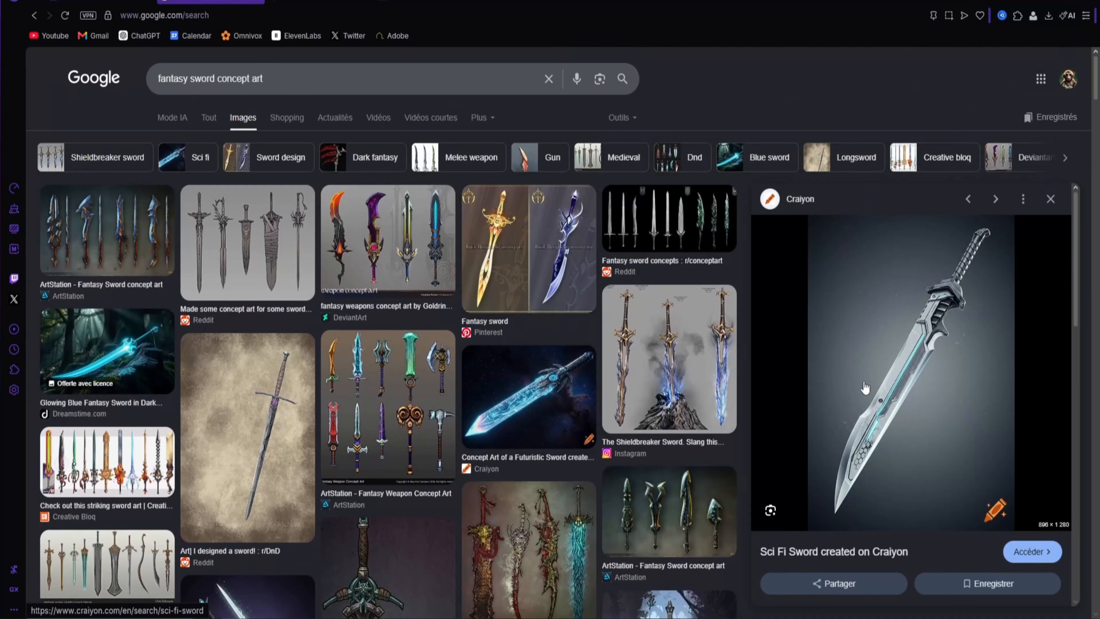
pyautogui.rightClick(951, 308)
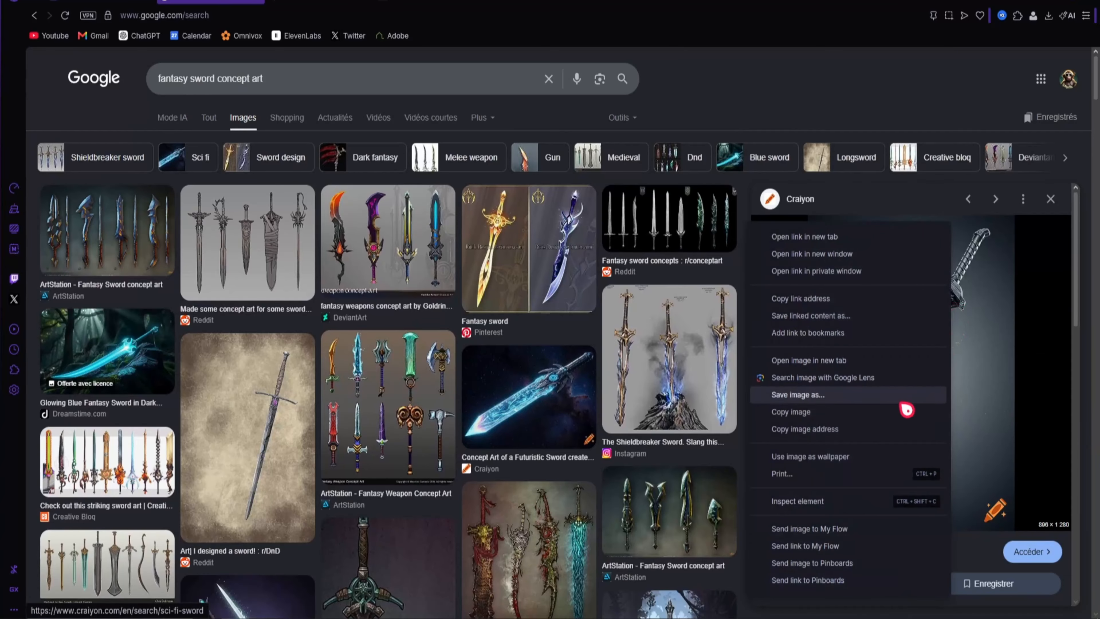
pyautogui.click(834, 416)
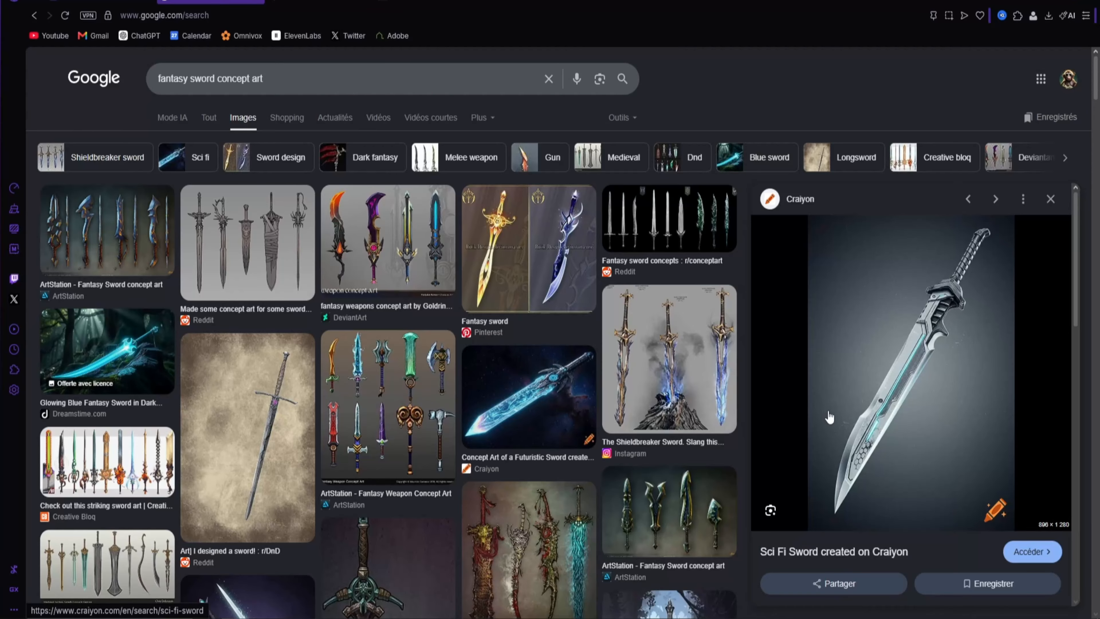
# Attach the copied sword image in the Claude chat and request an identical Blender model within the Roblox Studio triangle limit, with parts separated by color
pyautogui.press('ctrl+super+Right')
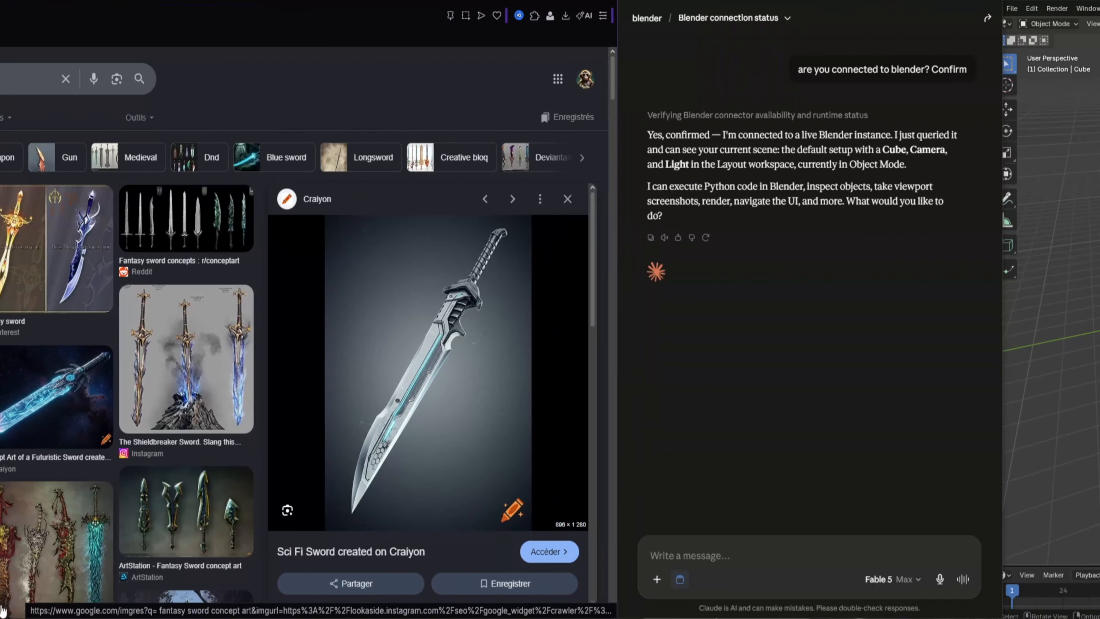
pyautogui.hotkey('ctrl', 'v')
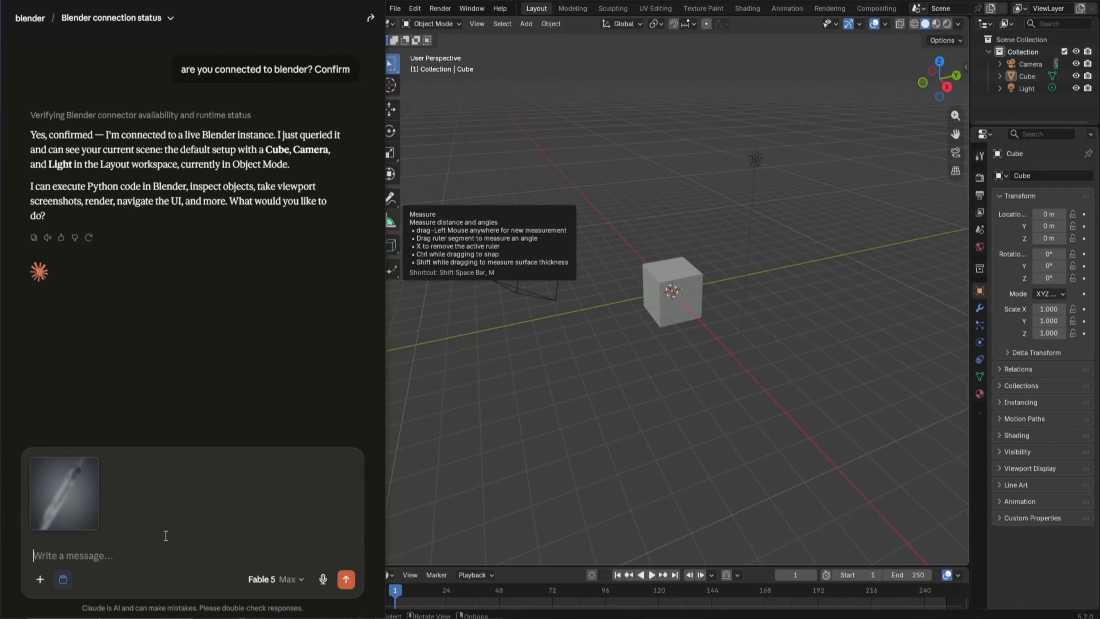
pyautogui.write('do ur best to')
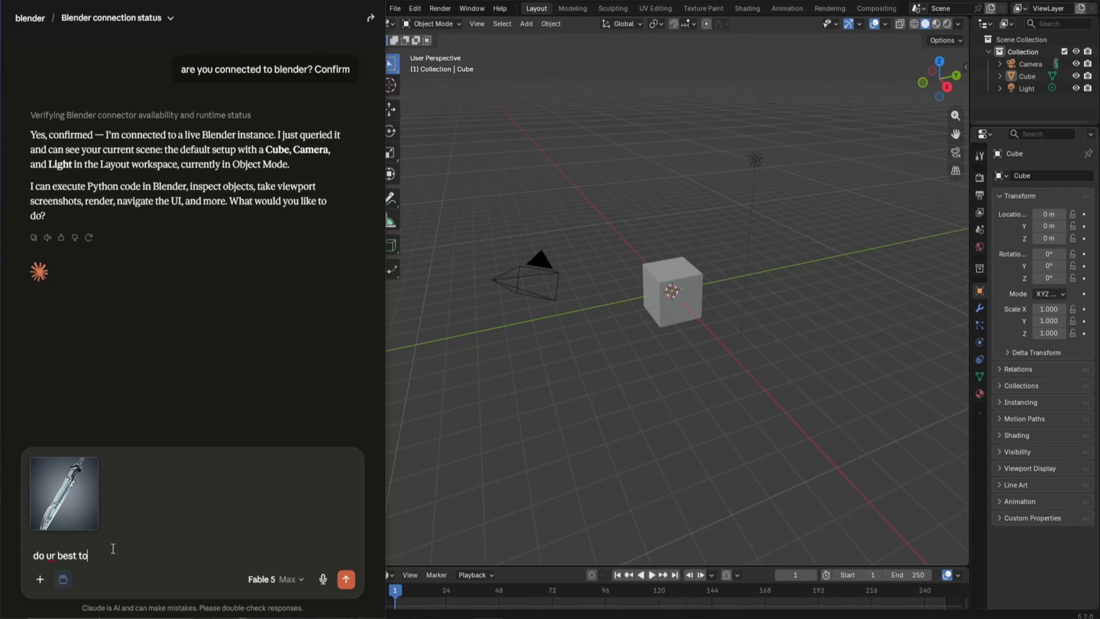
pyautogui.write(' make this sowrd in blender. make it exactly the same. respect the roblox studio trangles limit')
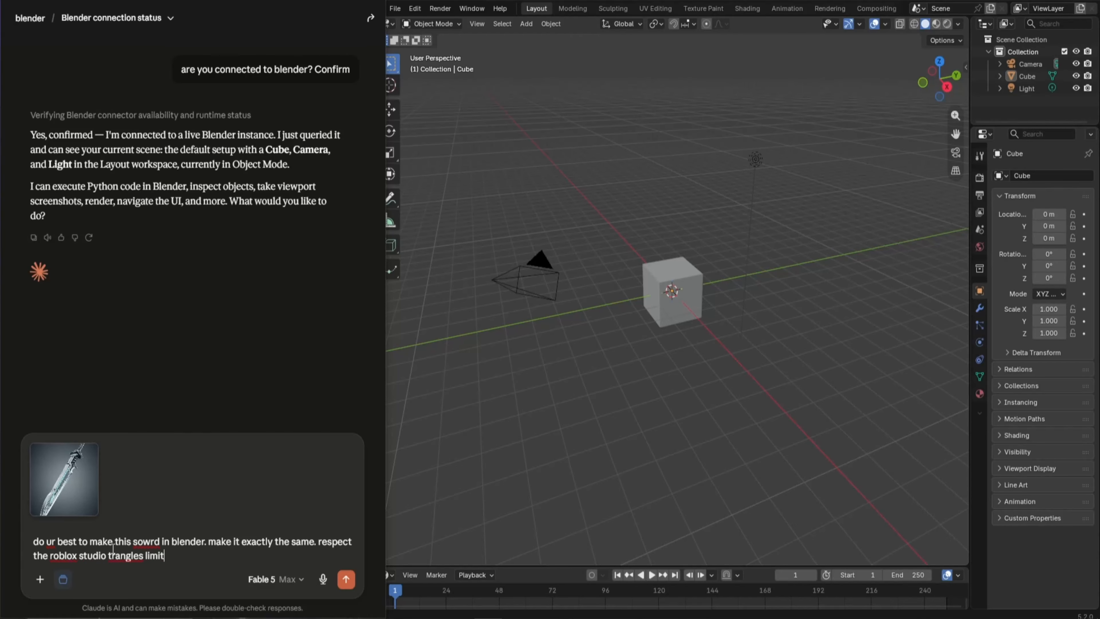
pyautogui.write(' and seperate the parts by color. make it identical to the image reference.')
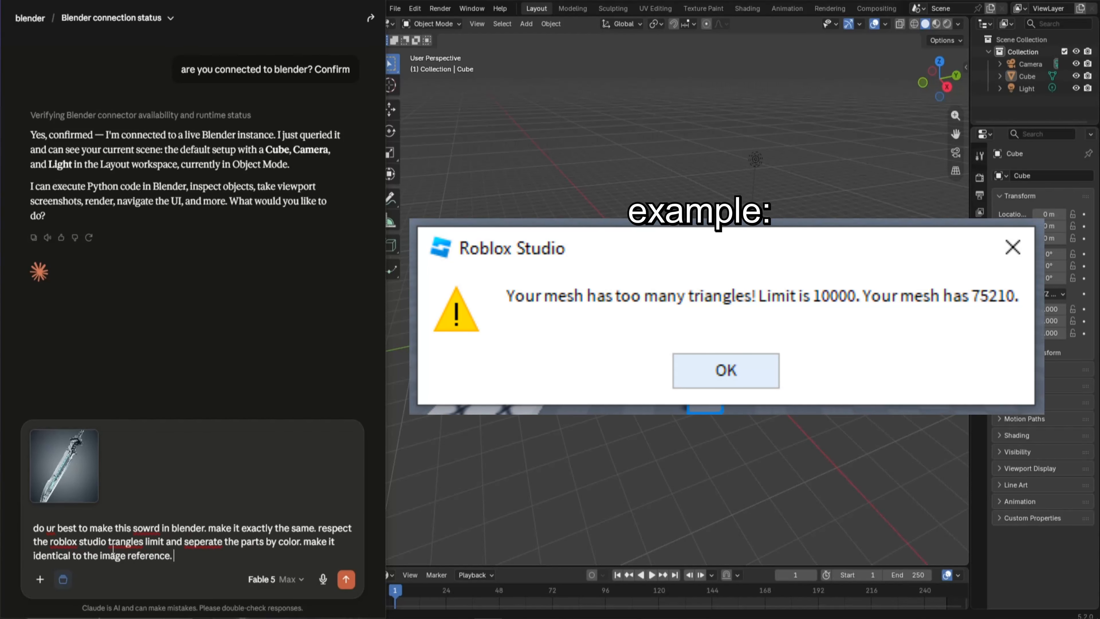
pyautogui.press('Return')
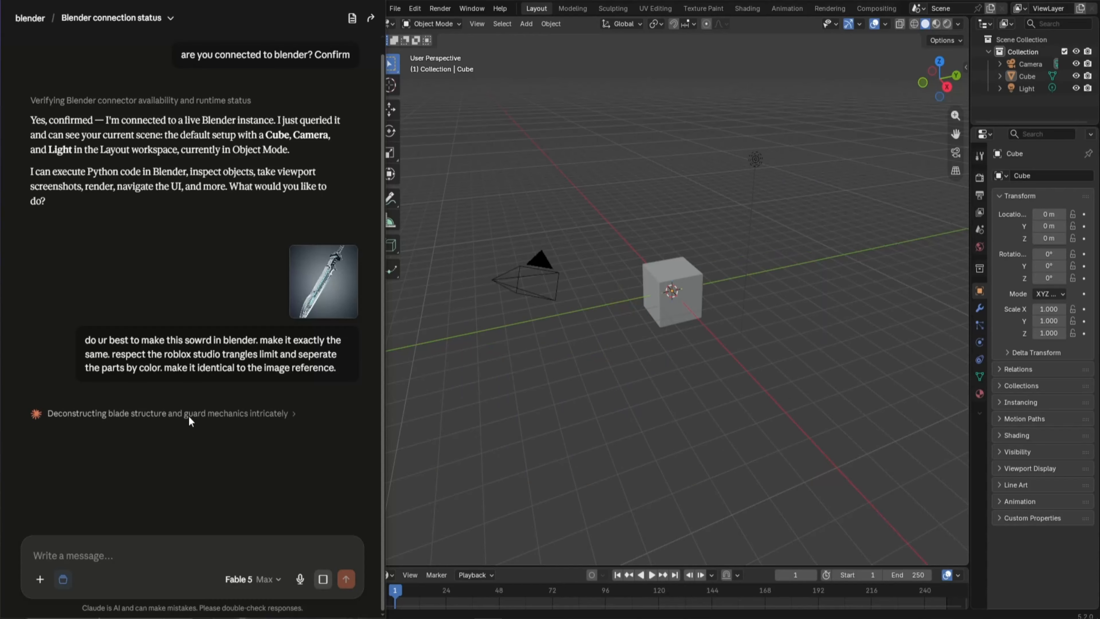
# Check Claude's reasoning details for the sword build and allow its Focus on Object tool
pyautogui.click(293, 414)
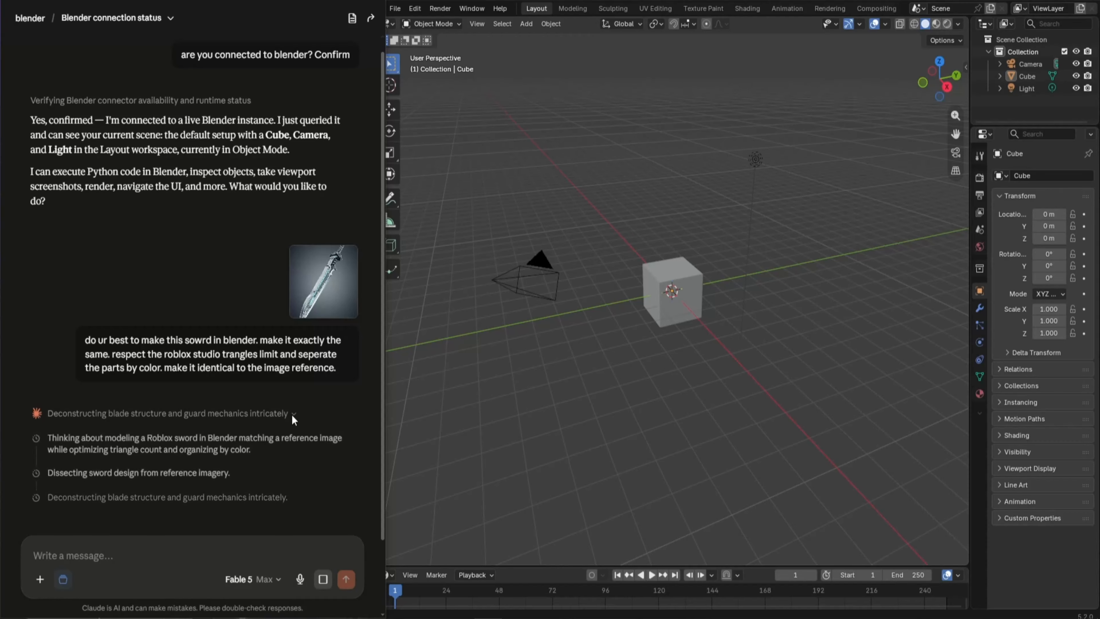
pyautogui.click(291, 414)
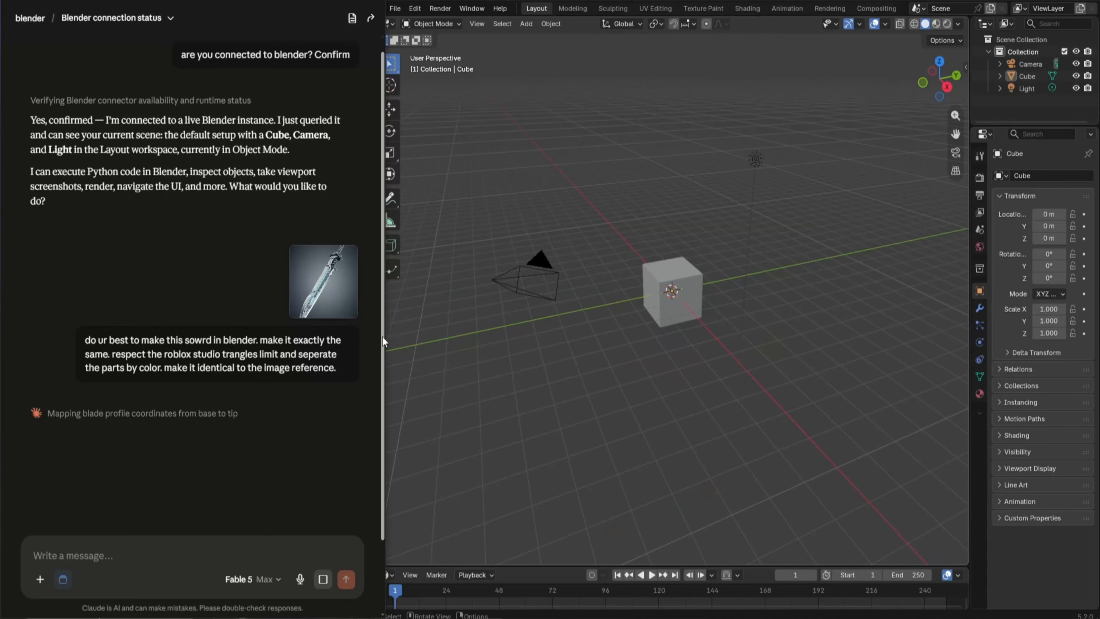
pyautogui.click(387, 436)
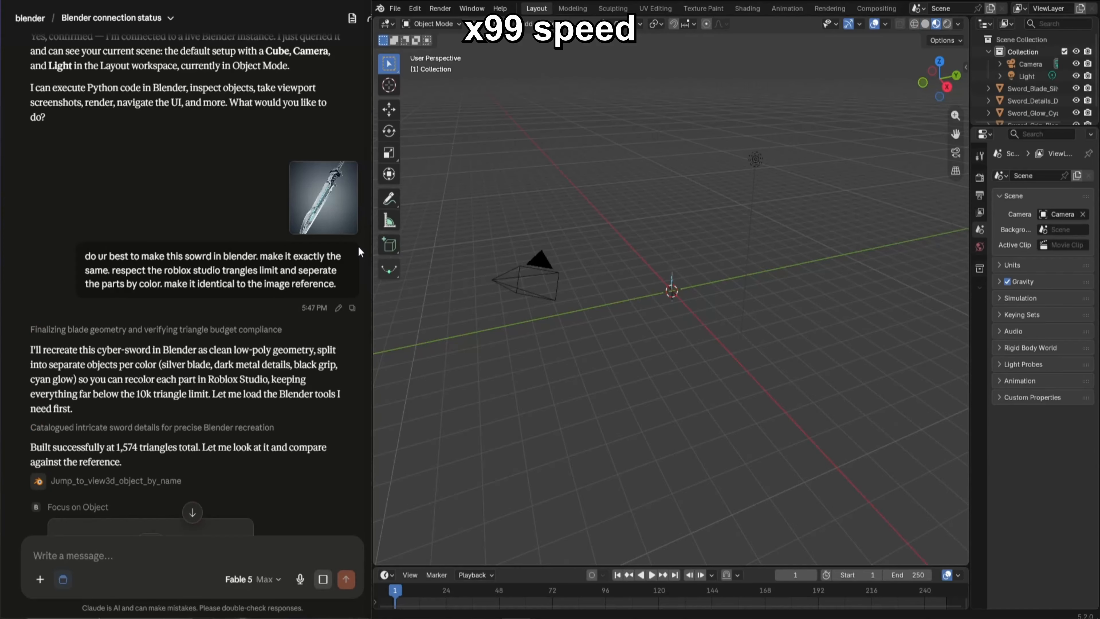
pyautogui.click(193, 386)
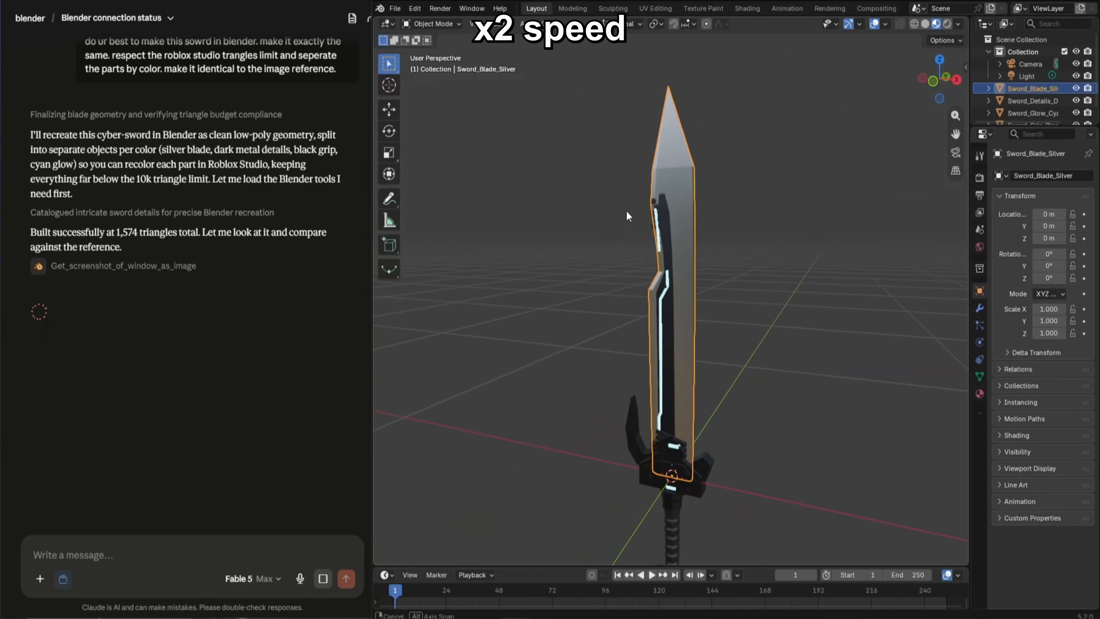
# Examine the generated sword from several angles and compare its blade, glow lines and hexagon details with the reference image
pyautogui.scroll(-3, 600, 231)
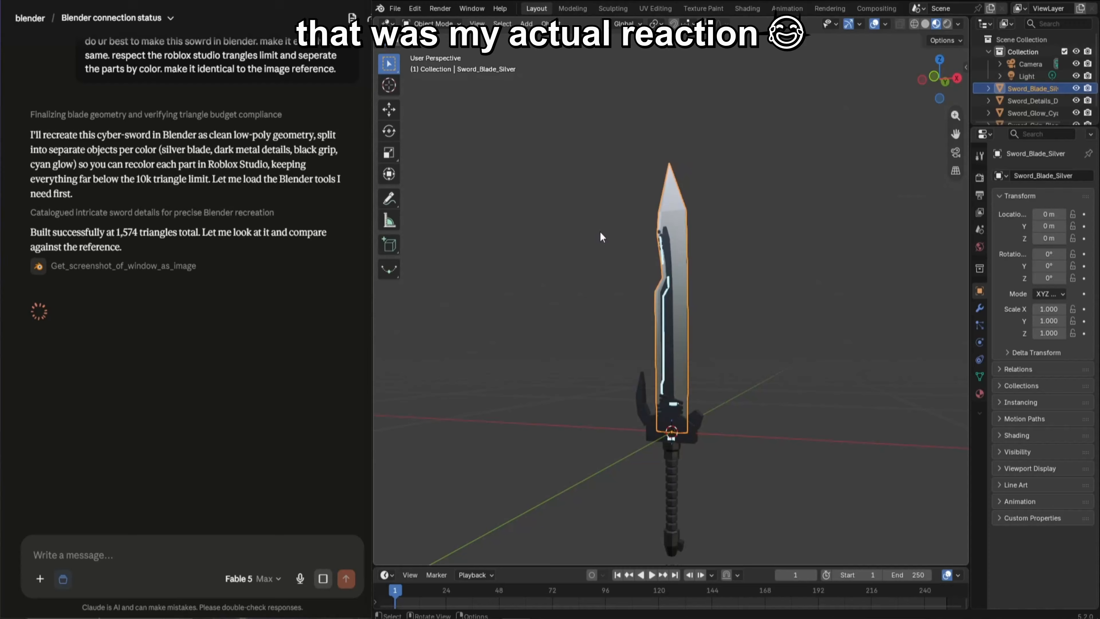
pyautogui.moveTo(597, 336); pyautogui.dragTo(674, 361, button='middle')
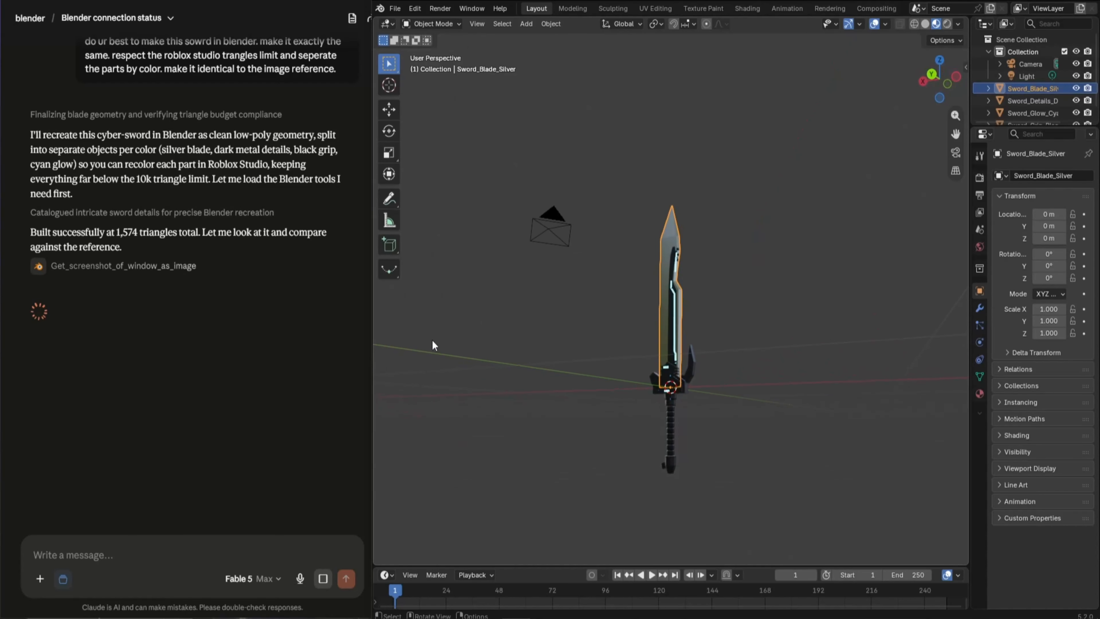
pyautogui.moveTo(438, 340); pyautogui.dragTo(535, 339, button='middle')
pyautogui.scroll(-3, 537, 340)
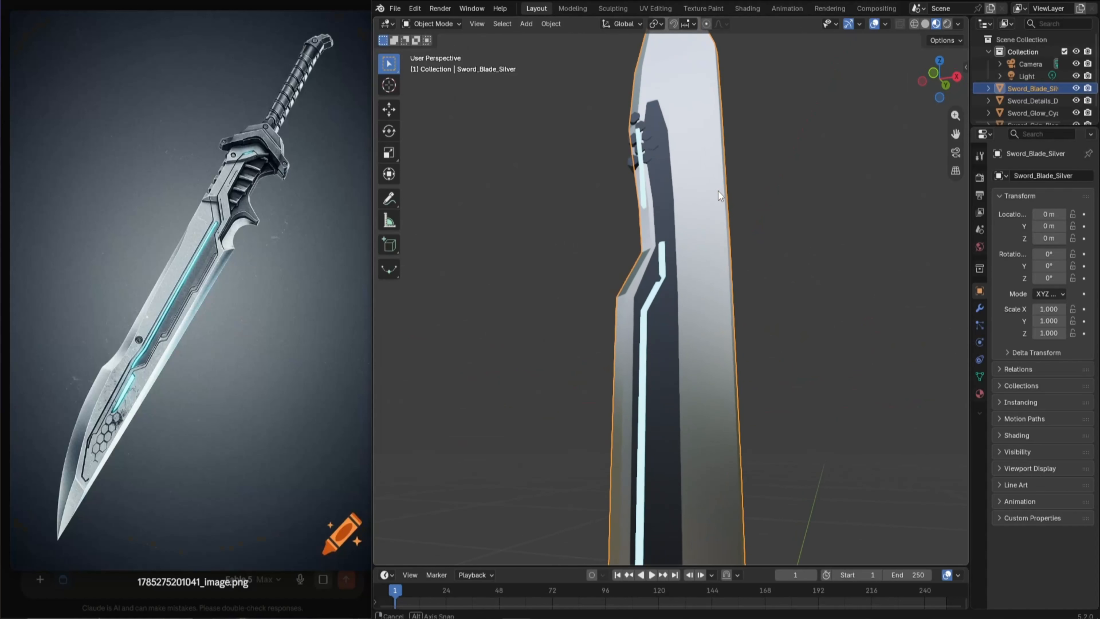
pyautogui.moveTo(718, 191); pyautogui.dragTo(729, 193, button='middle')
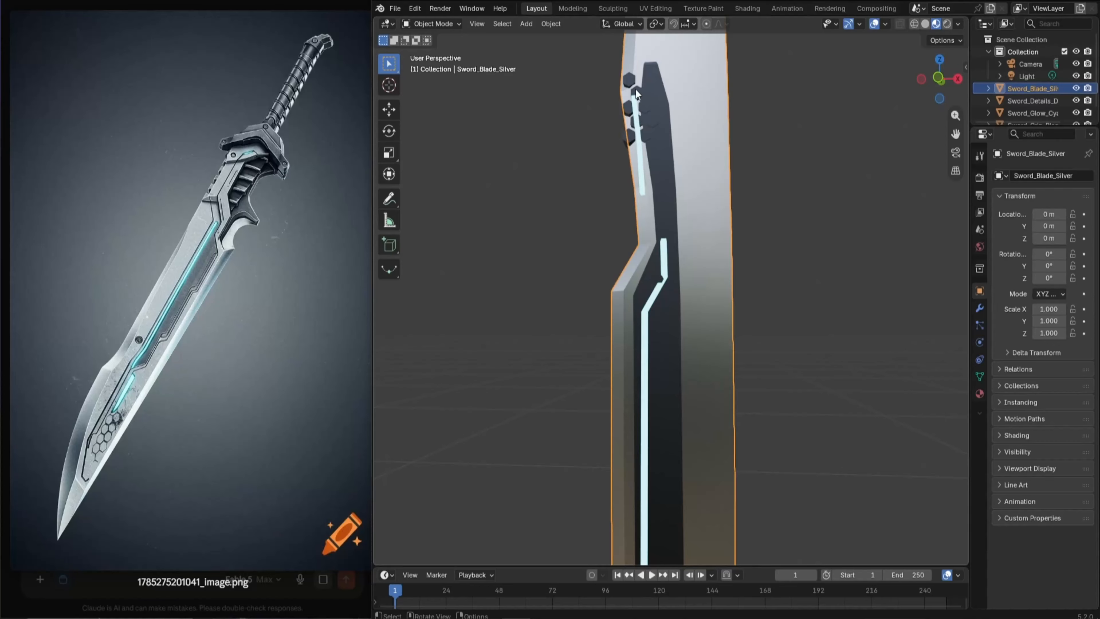
pyautogui.moveTo(576, 141); pyautogui.dragTo(554, 203, button='middle')
pyautogui.scroll(8, 689, 362)
pyautogui.scroll(-4, 806, 226)
pyautogui.scroll(-4, 671, 255)
pyautogui.scroll(-1, 671, 253)
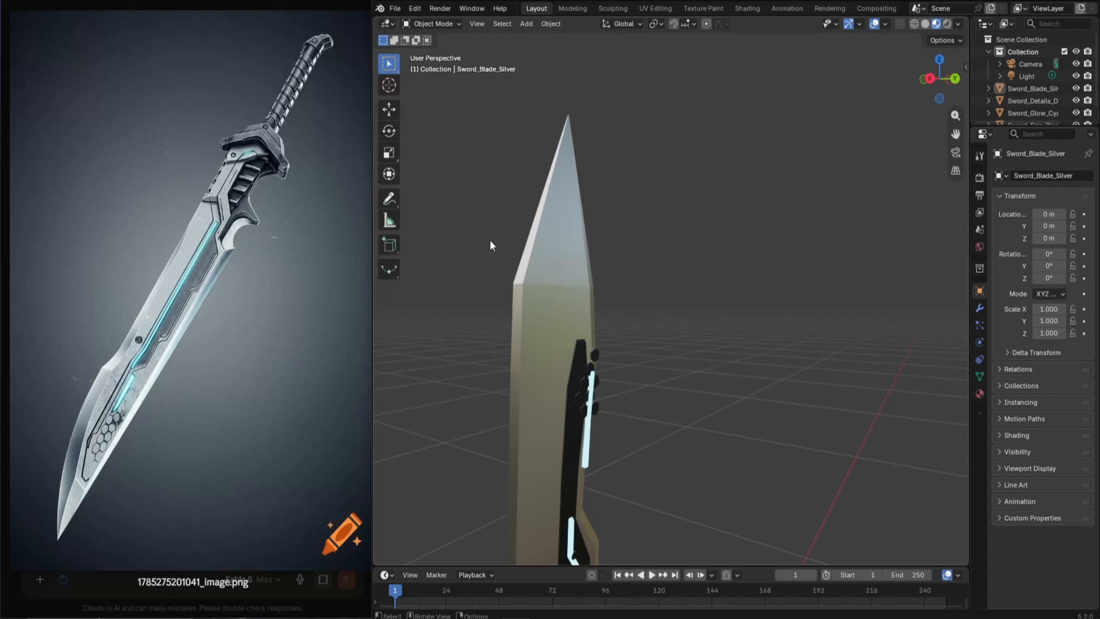
# Compare the sword's grip and pommel with the reference image and read Claude's build summary with the triangle counts per part
pyautogui.moveTo(490, 246); pyautogui.dragTo(504, 316, button='middle')
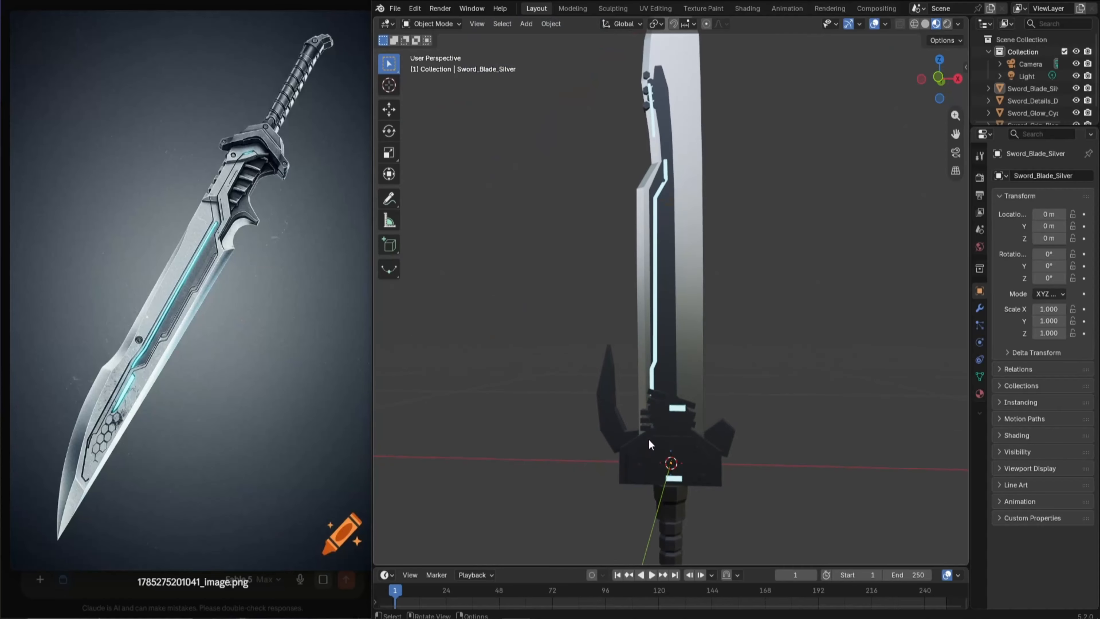
pyautogui.keyDown('shift'); pyautogui.moveTo(648, 439); pyautogui.dragTo(634, 304, button='middle'); pyautogui.keyUp('shift')
pyautogui.scroll(-3, 640, 313)
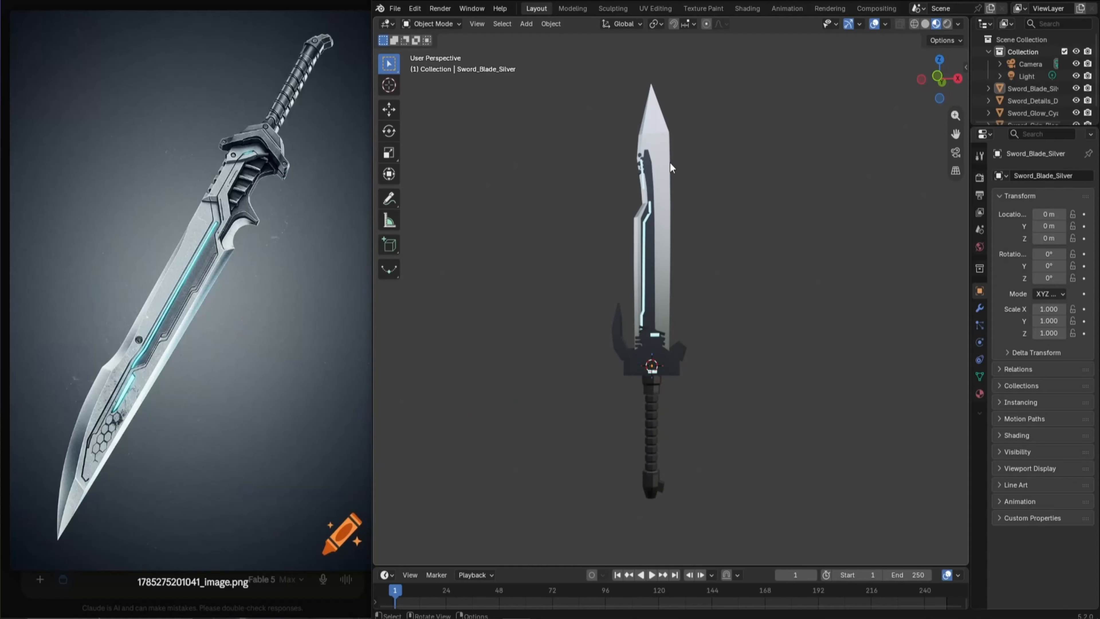
pyautogui.click(305, 510)
pyautogui.scroll(-2, 229, 364)
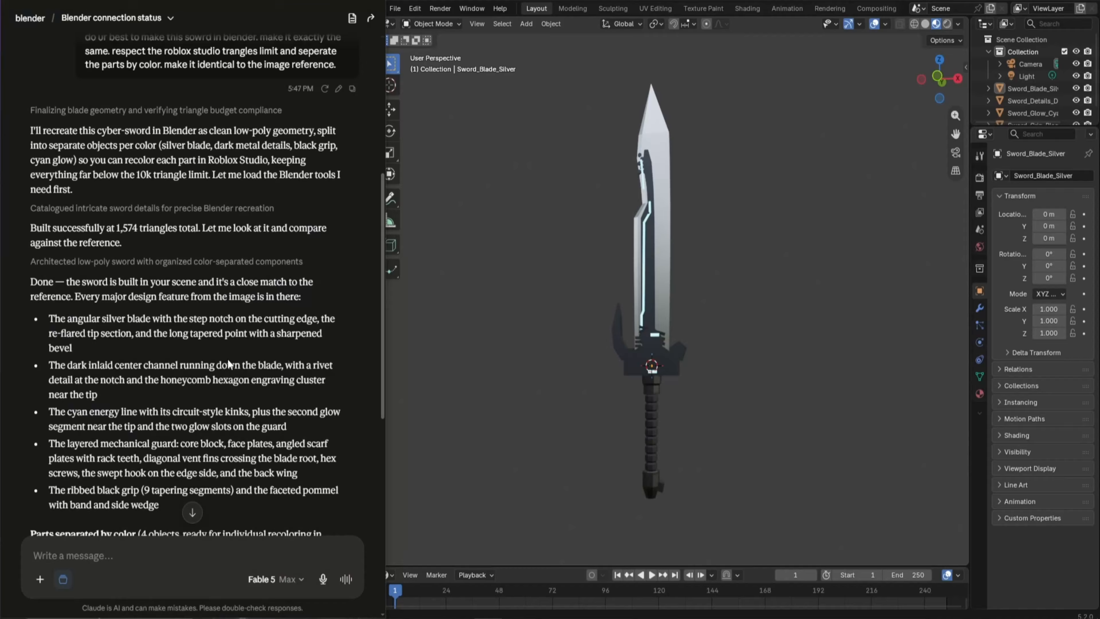
pyautogui.scroll(-10, 233, 359)
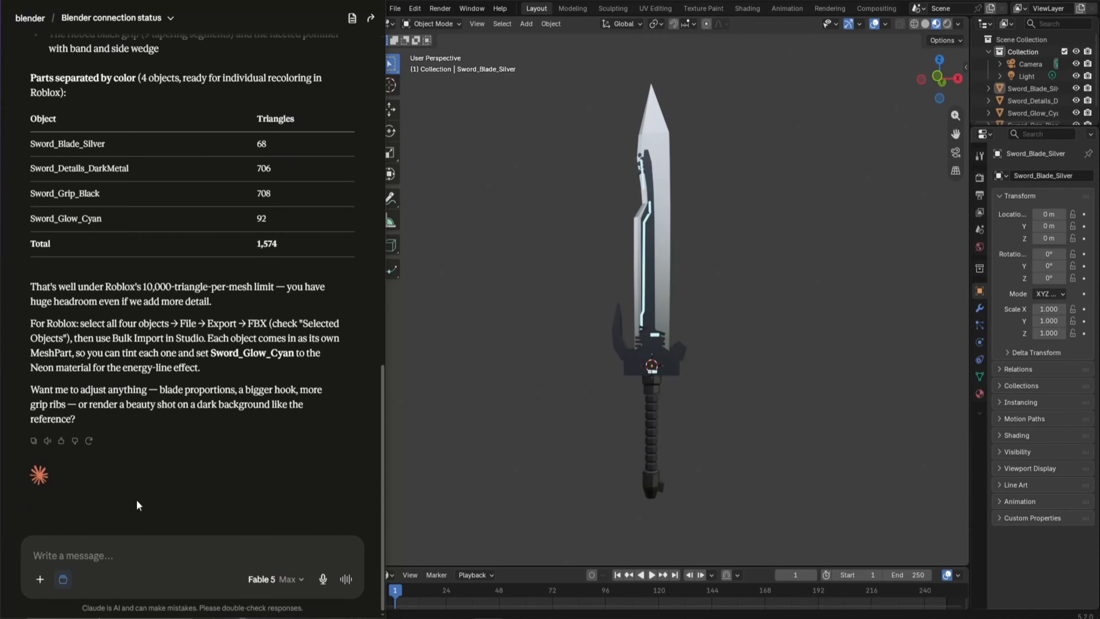
# Send screenshots of the pommel, hexagons and guard, asking to remove the handle cube and hexagons, sharpen the blade and match the middle part to the reference
pyautogui.scroll(6, 135, 383)
pyautogui.moveTo(606, 381); pyautogui.dragTo(643, 342, button='middle')
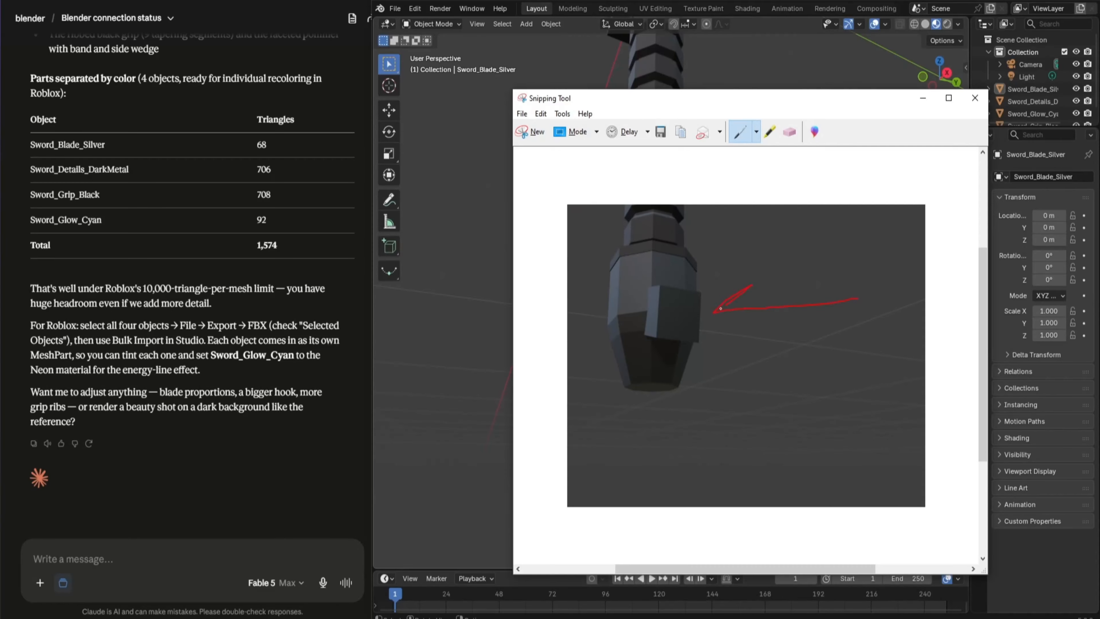
pyautogui.hotkey('ctrl', 'v')
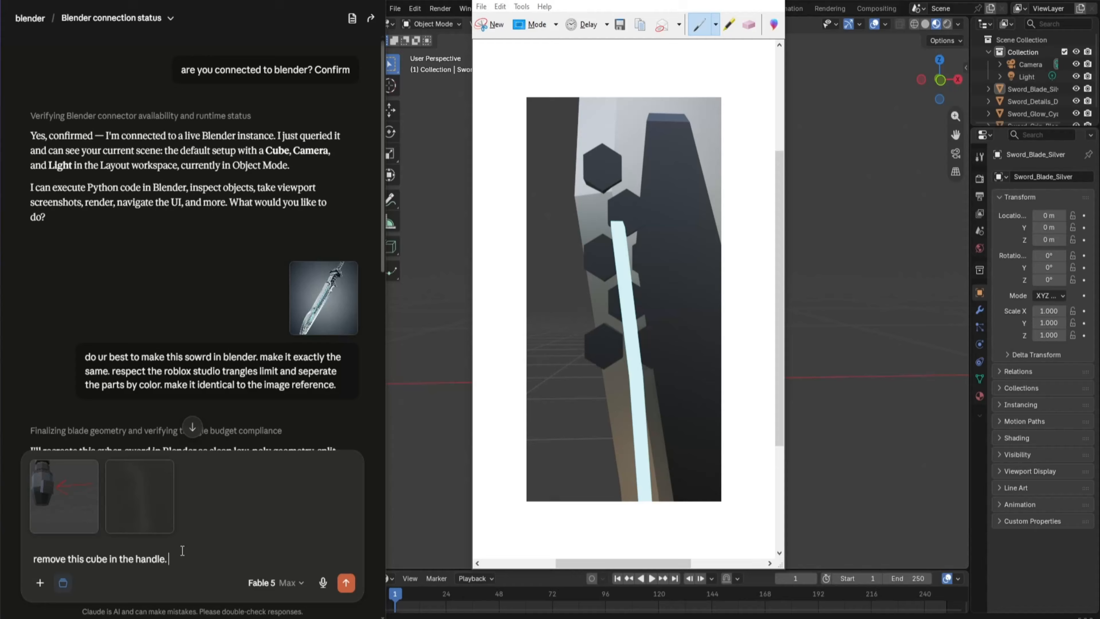
pyautogui.write('and also remove these hexagons.')
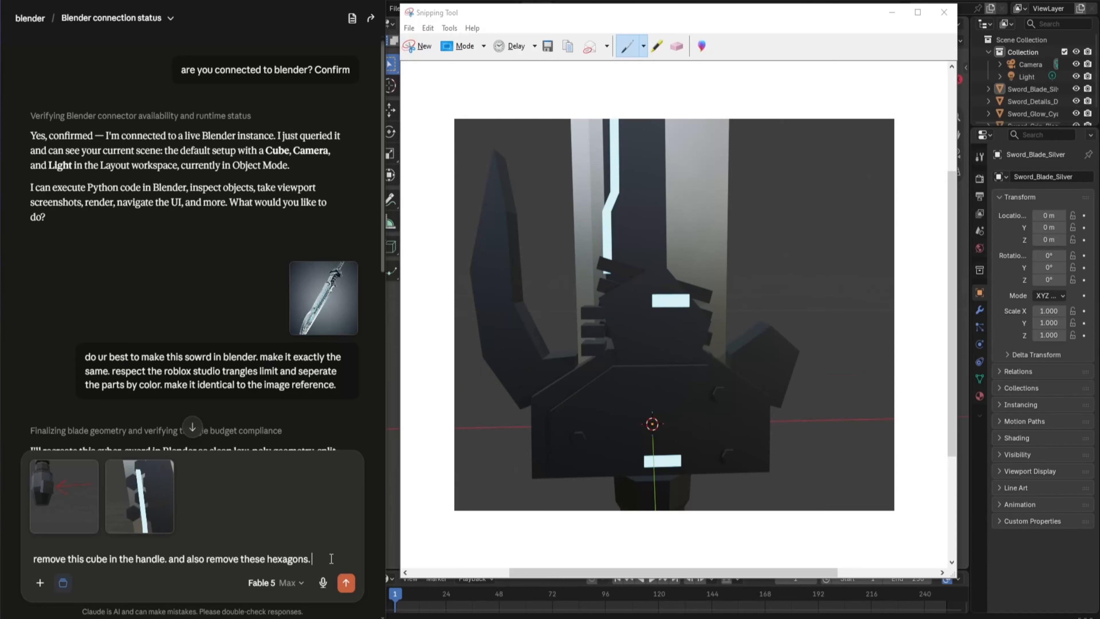
pyautogui.write('make the blade sharper.')
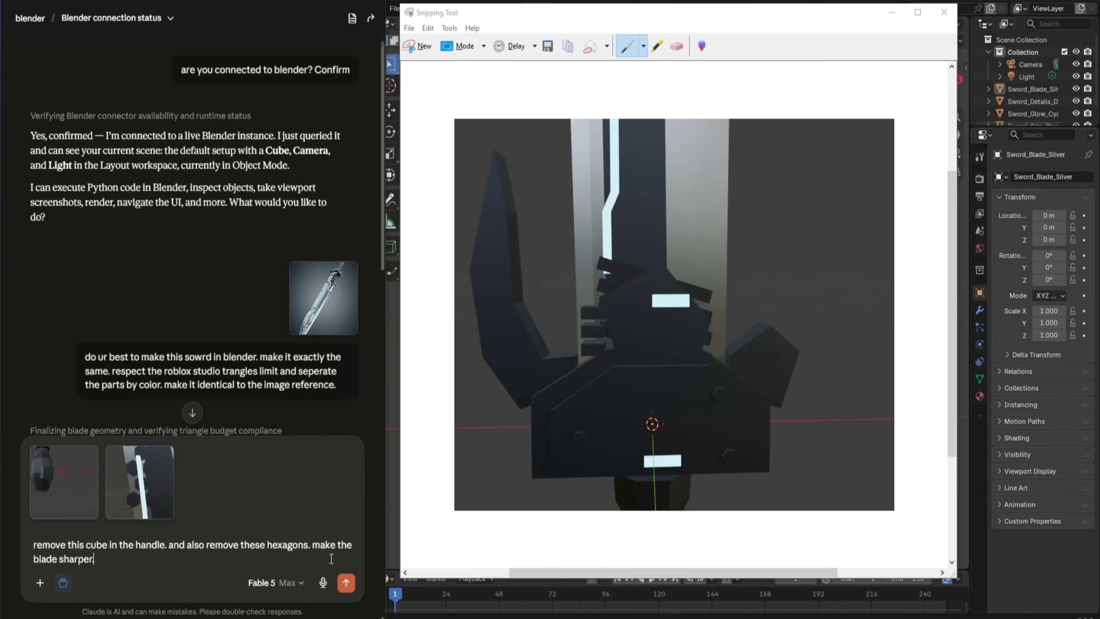
pyautogui.hotkey('ctrl', 'v')
pyautogui.write('and fix the middle part of the sword to make it look exactly as in the reference i')
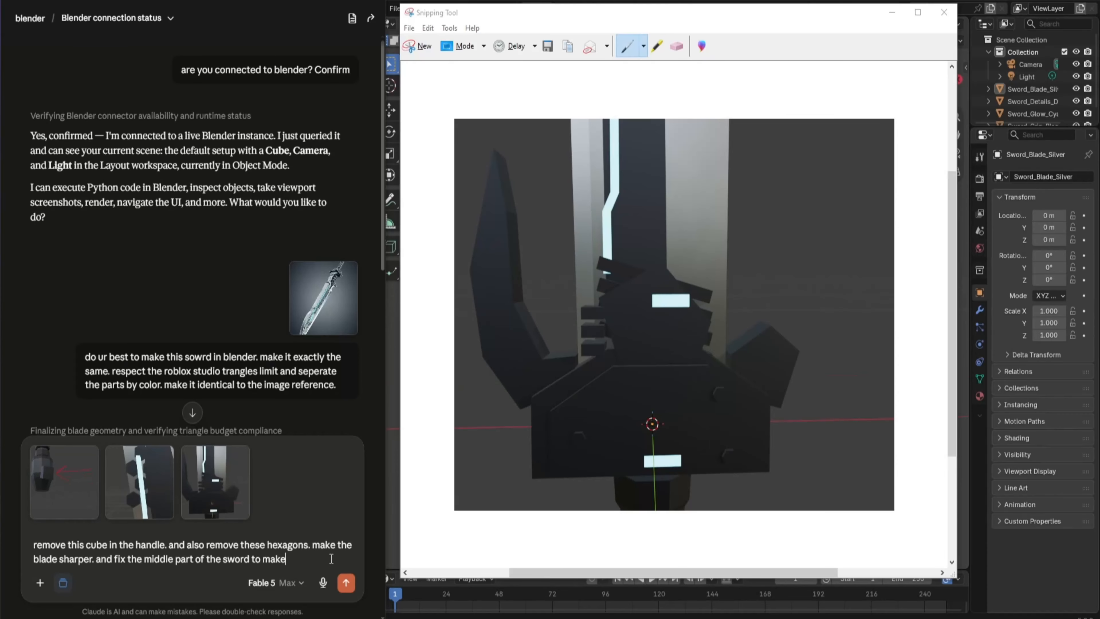
pyautogui.write('mage.')
pyautogui.press('Return')
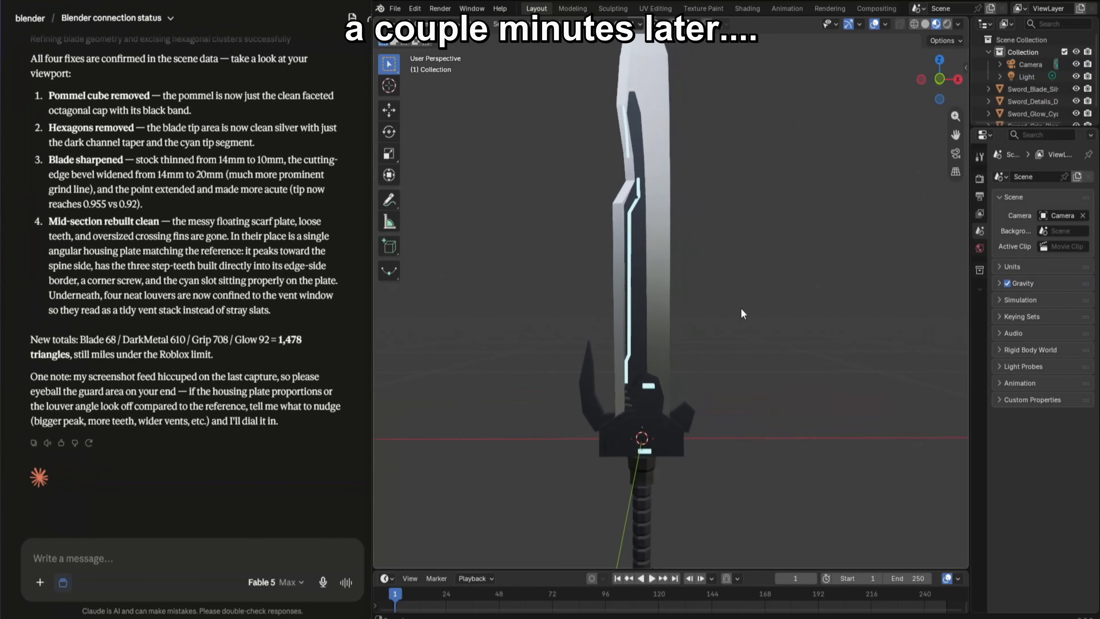
# Examine the revised sword's blade tip, pommel and guard from all sides and check them against Claude's list of fixes
pyautogui.moveTo(741, 308); pyautogui.dragTo(647, 292, button='middle')
pyautogui.scroll(1, 635, 284)
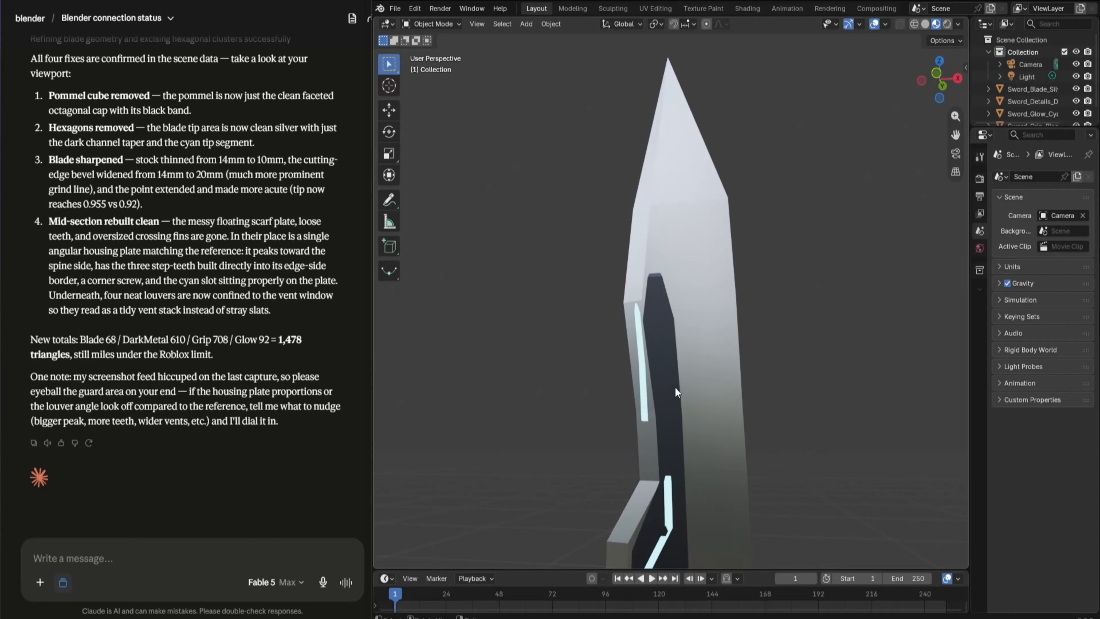
pyautogui.keyDown('shift'); pyautogui.moveTo(681, 439); pyautogui.dragTo(670, 352, button='middle'); pyautogui.keyUp('shift')
pyautogui.scroll(-6, 695, 198)
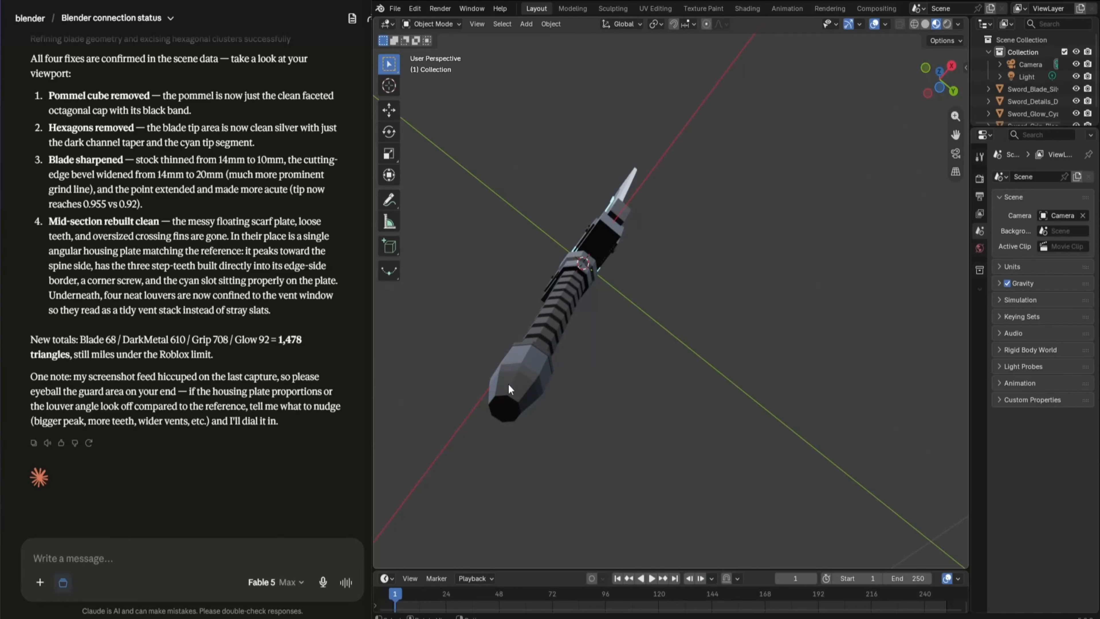
pyautogui.moveTo(552, 245); pyautogui.dragTo(717, 281, button='middle')
pyautogui.moveTo(626, 77); pyautogui.dragTo(661, 119, button='middle')
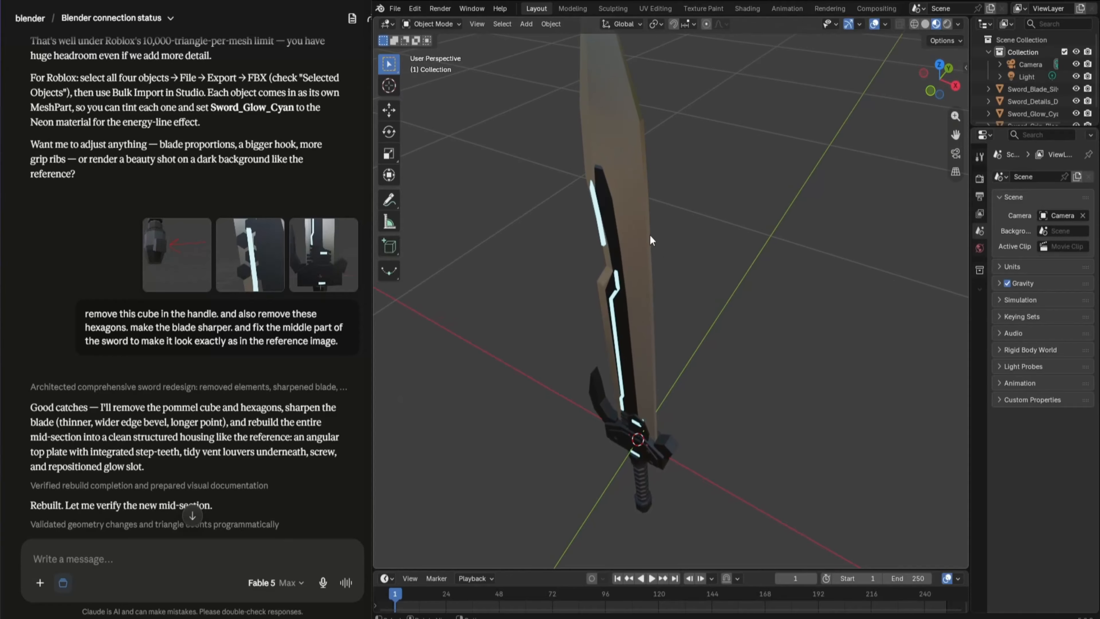
pyautogui.moveTo(652, 241); pyautogui.dragTo(694, 388, button='middle')
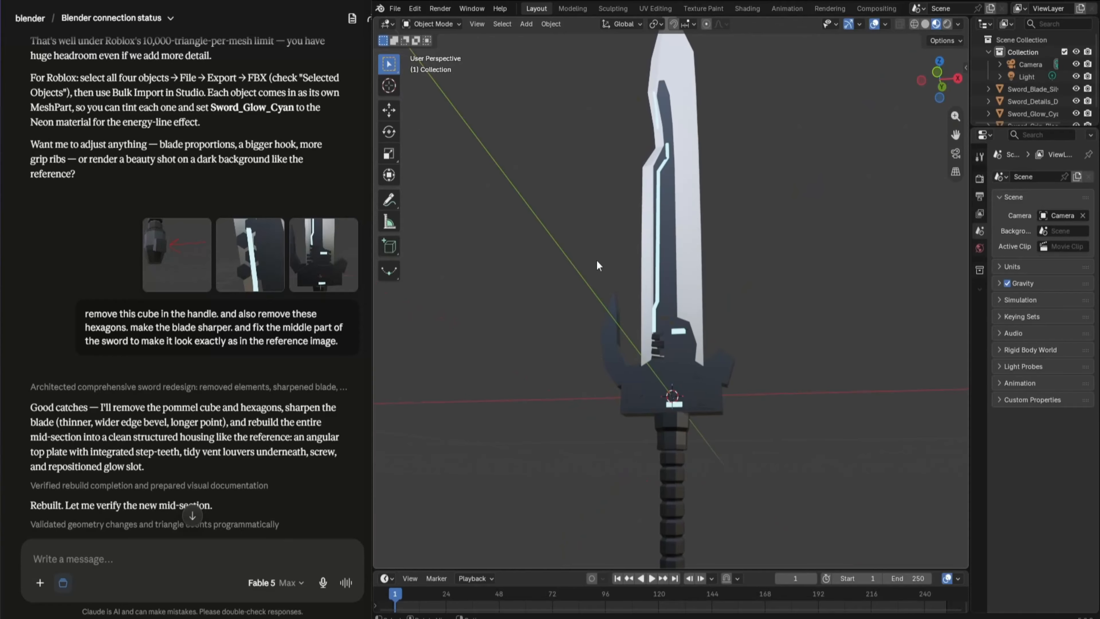
pyautogui.scroll(-10, 258, 353)
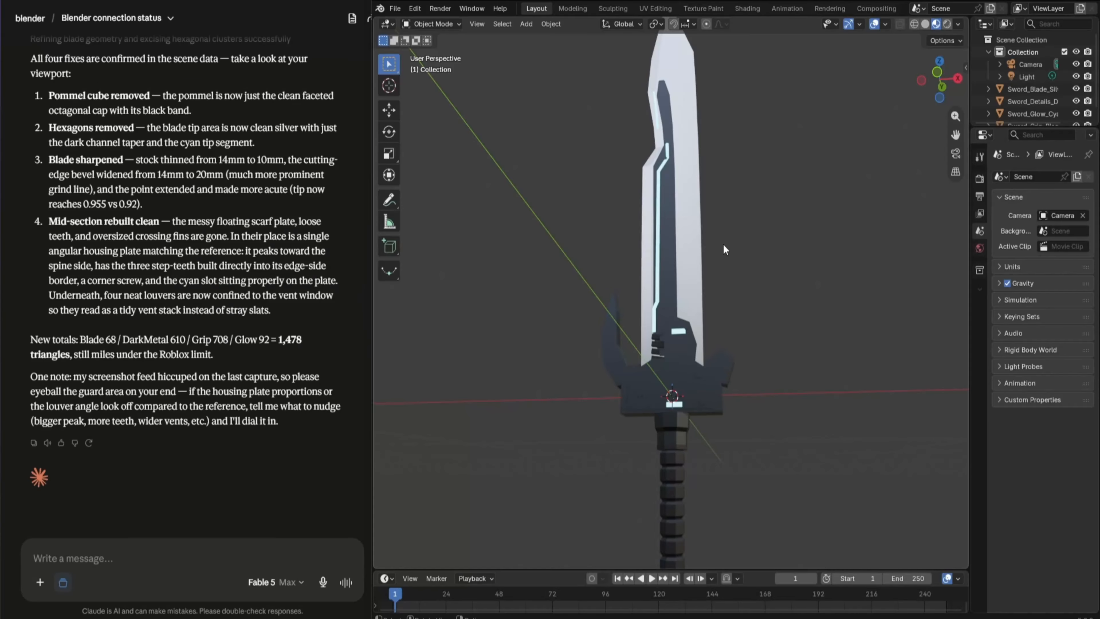
# Compare the revised sword with the change request and the reference image in Claude's conversation
pyautogui.moveTo(723, 243); pyautogui.dragTo(657, 275, button='middle')
pyautogui.scroll(-3, 657, 281)
pyautogui.moveTo(653, 318); pyautogui.dragTo(700, 321, button='middle')
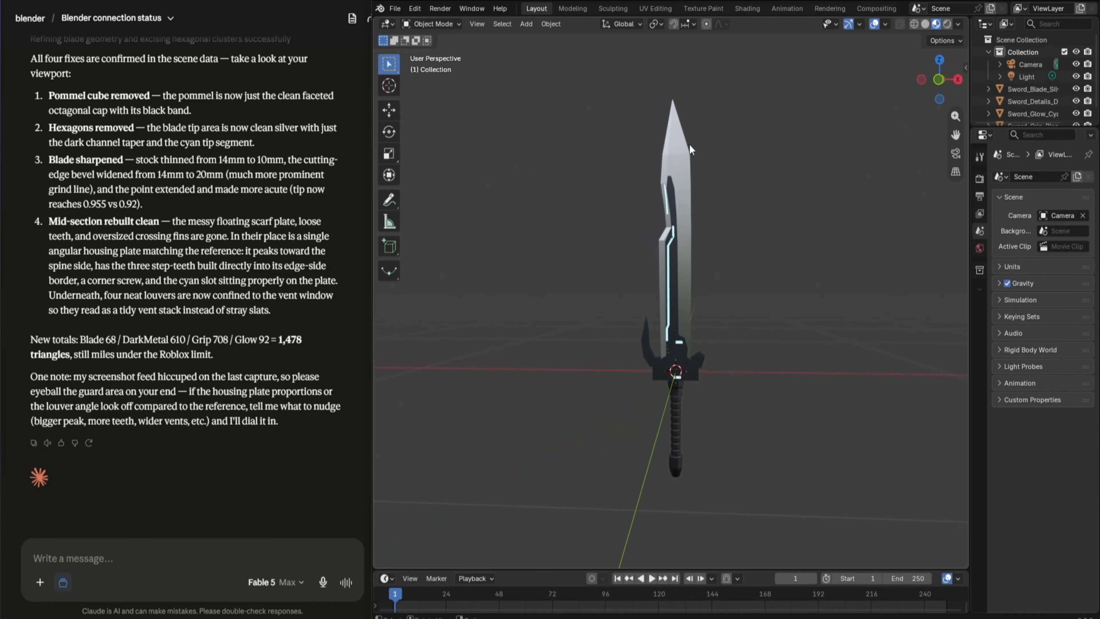
pyautogui.scroll(15, 193, 201)
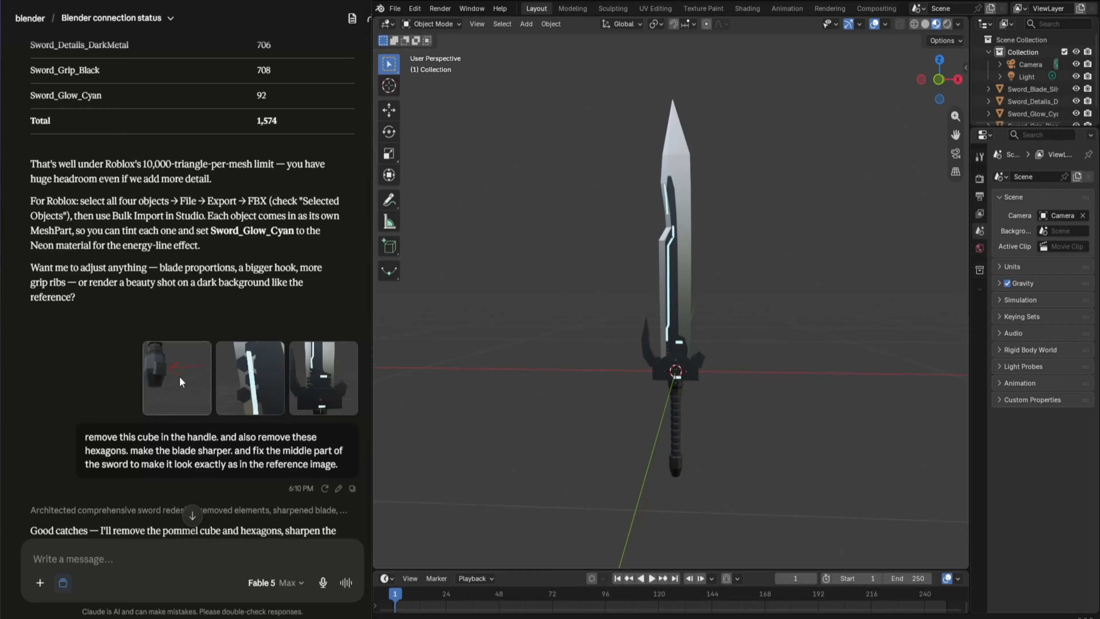
pyautogui.scroll(5, 298, 277)
pyautogui.scroll(3, 298, 278)
pyautogui.scroll(-20, 291, 286)
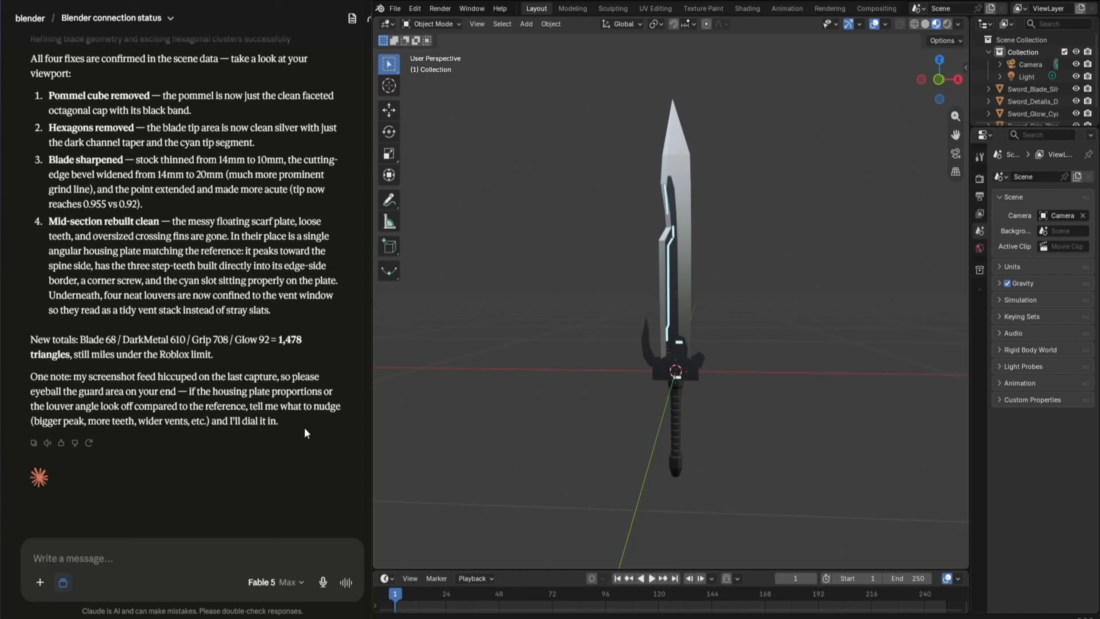
pyautogui.scroll(15, 308, 350)
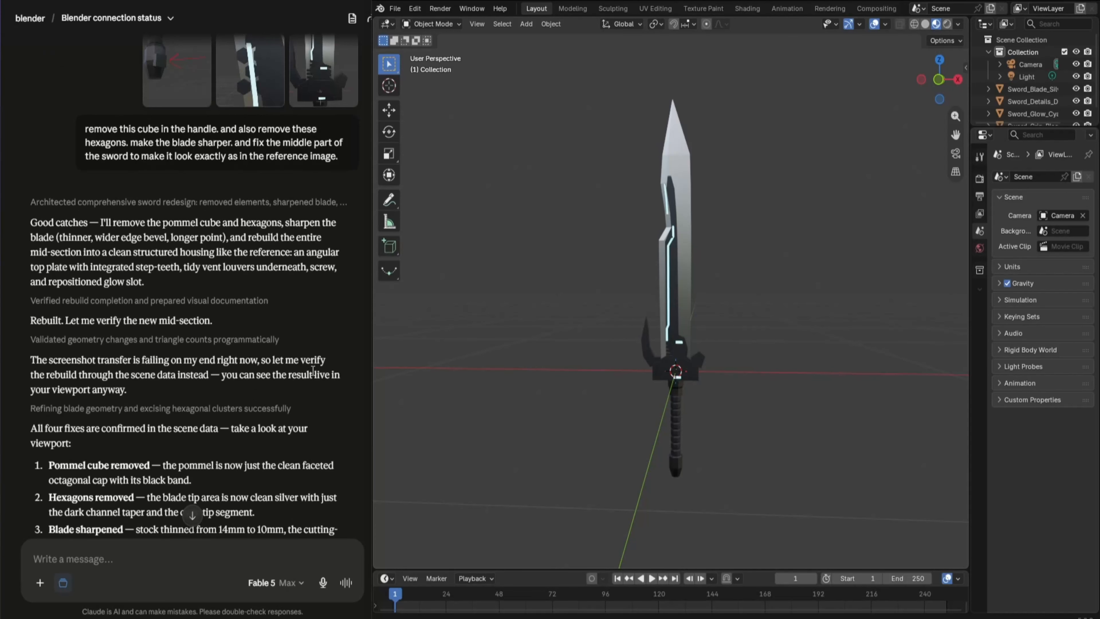
pyautogui.scroll(6, 743, 405)
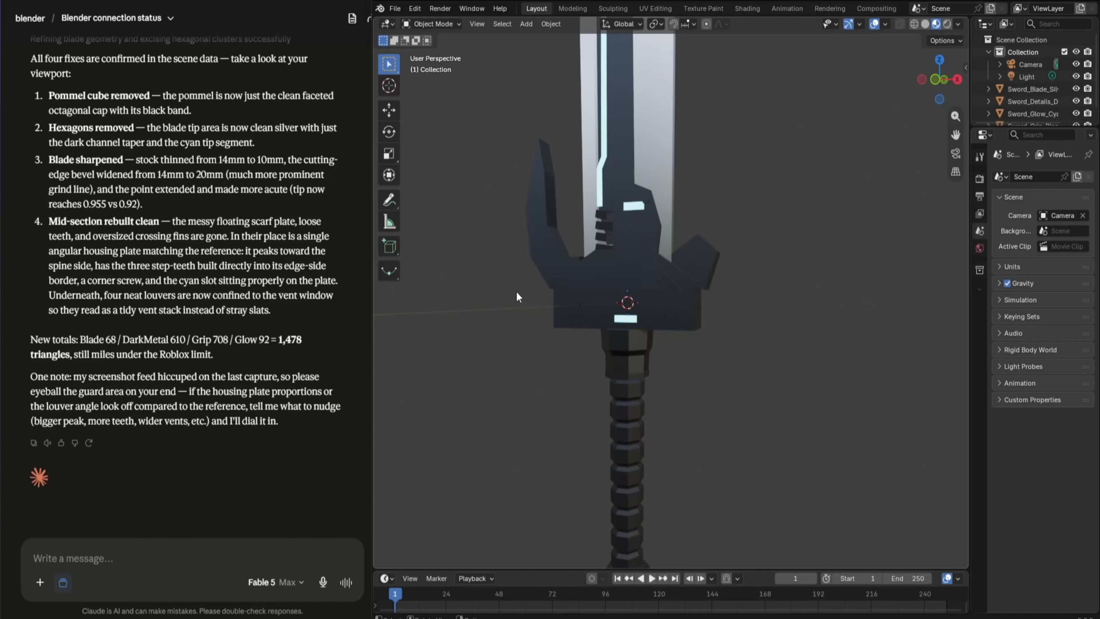
# Examine the revised sword's guard, blade and overall silhouette in Blender, and check its separate color parts in the scene's object list
pyautogui.moveTo(614, 281); pyautogui.dragTo(651, 284, button='middle')
pyautogui.keyDown('shift'); pyautogui.moveTo(651, 87); pyautogui.dragTo(691, 240, button='middle'); pyautogui.keyUp('shift')
pyautogui.scroll(-6, 650, 274)
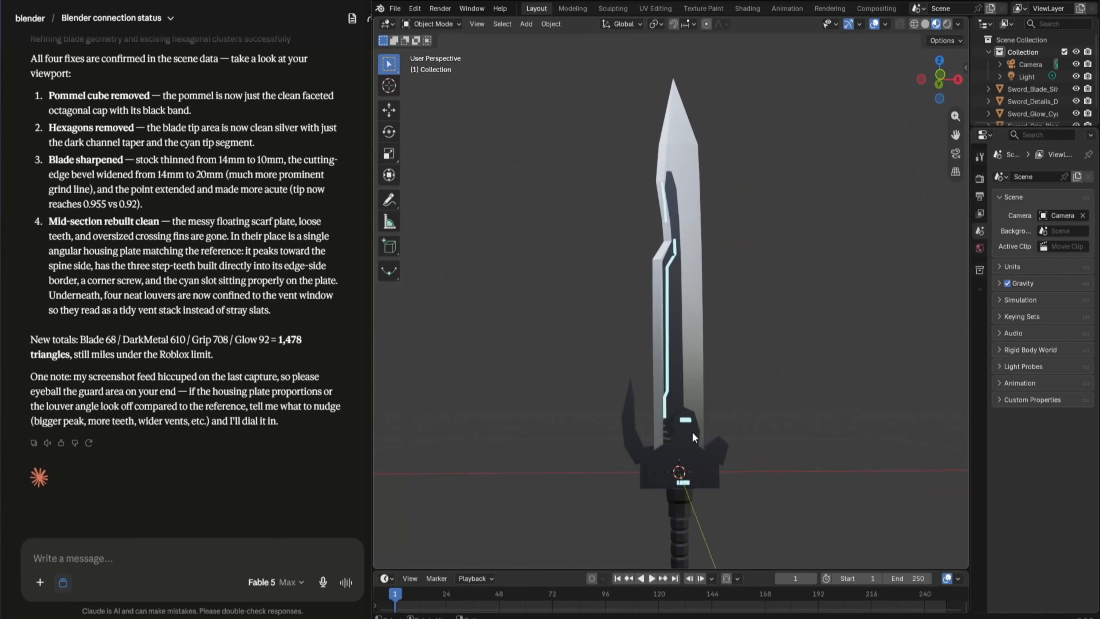
pyautogui.keyDown('shift'); pyautogui.moveTo(691, 431); pyautogui.dragTo(630, 301, button='middle'); pyautogui.keyUp('shift')
pyautogui.moveTo(577, 388); pyautogui.dragTo(604, 209, button='middle')
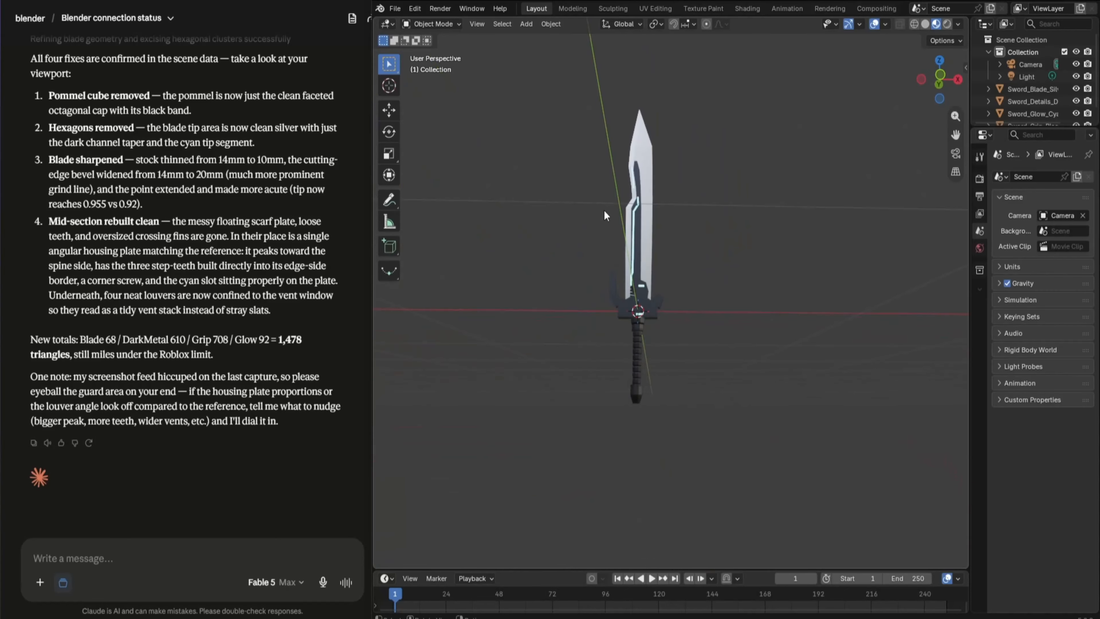
pyautogui.moveTo(665, 153); pyautogui.dragTo(753, 571)
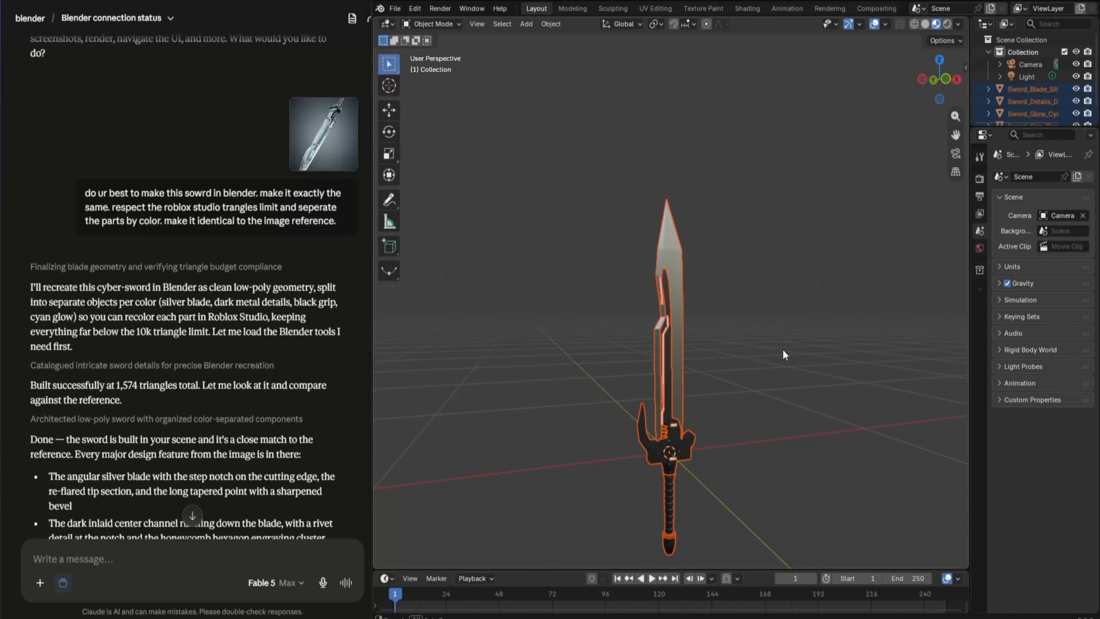
pyautogui.moveTo(782, 355); pyautogui.dragTo(753, 330, button='middle')
pyautogui.click(753, 330)
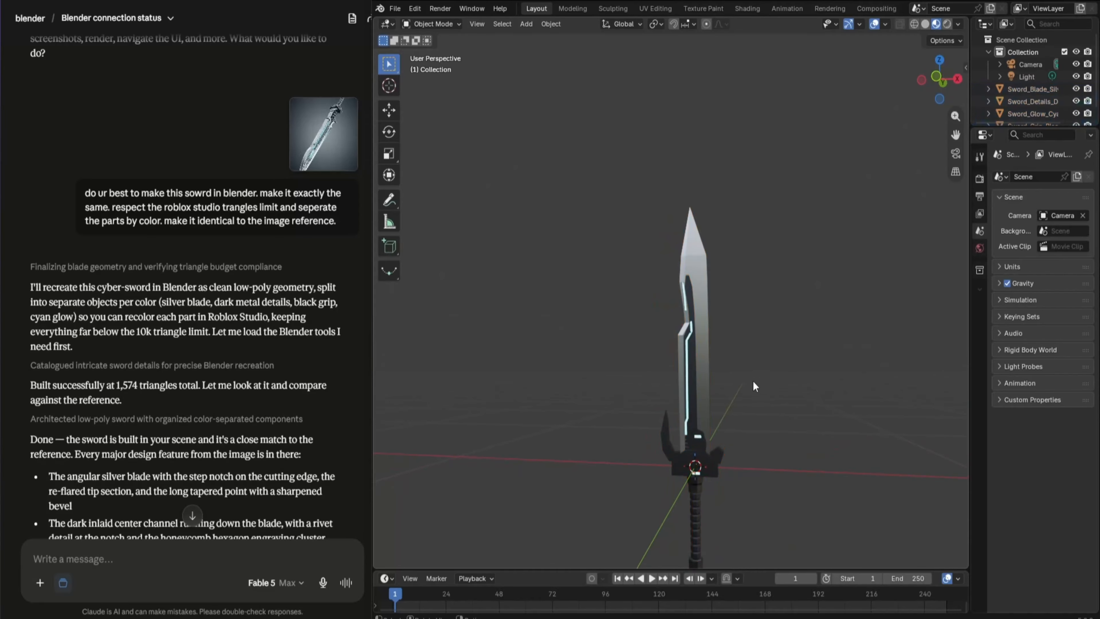
pyautogui.moveTo(686, 304); pyautogui.dragTo(683, 473, button='middle')
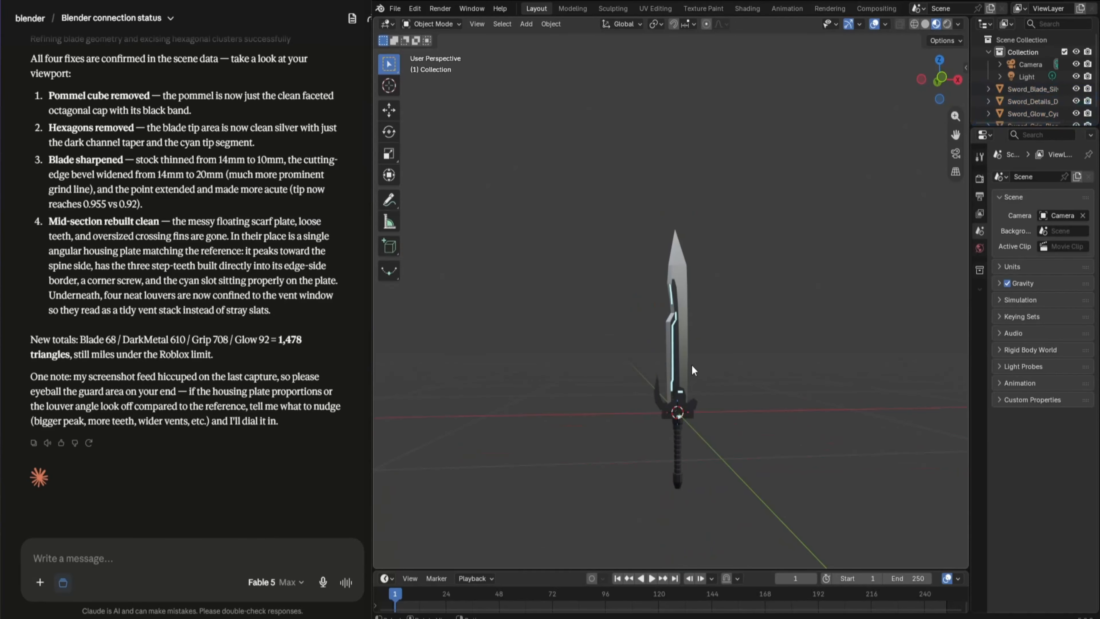
pyautogui.click(395, 9)
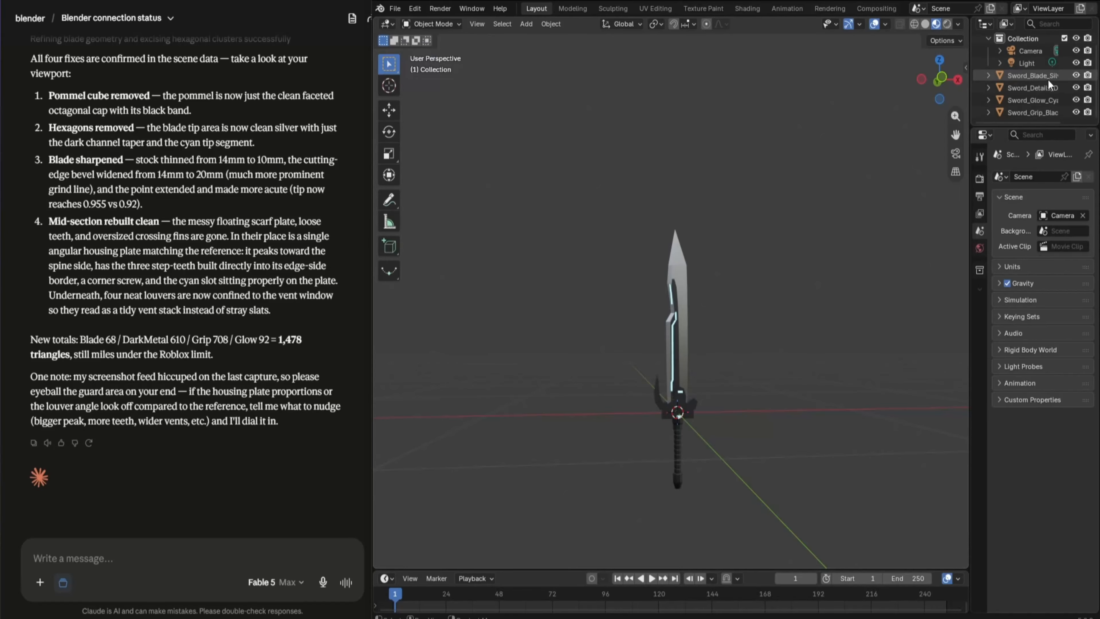
pyautogui.click(1048, 78)
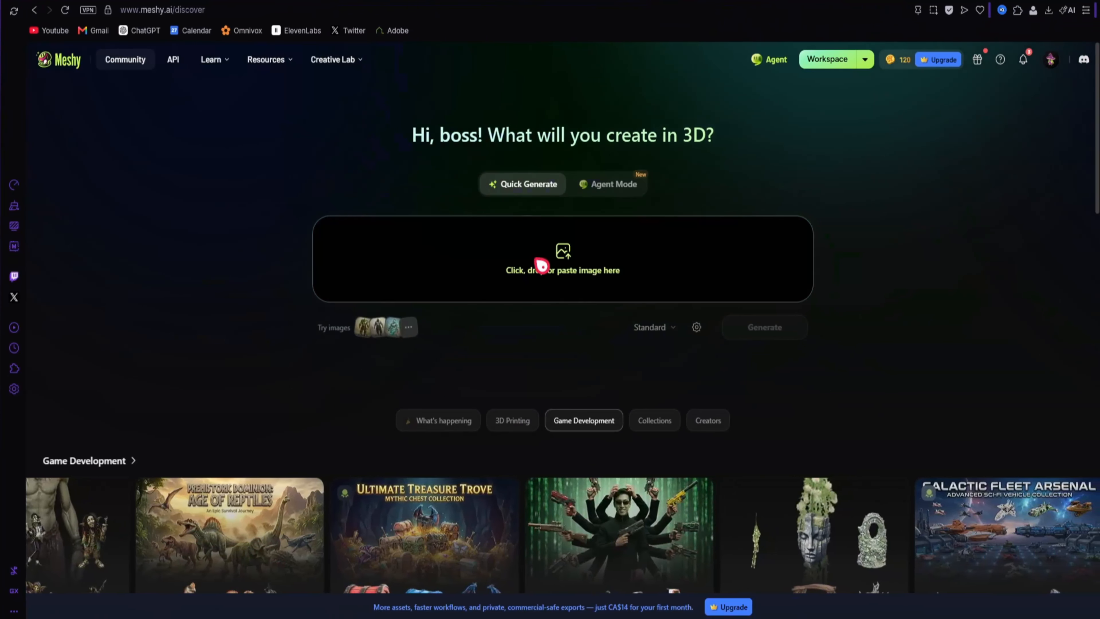
# Switch to Meshy, upload the sword reference image for Quick Generate and generate the 3D model
pyautogui.click(539, 263)
pyautogui.click(546, 387)
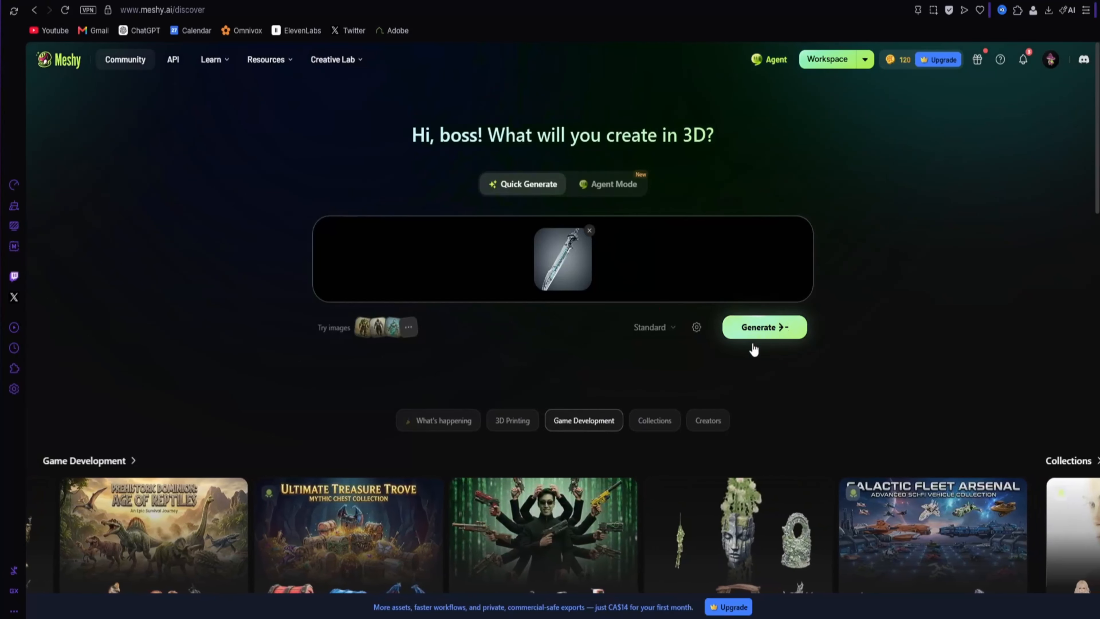
pyautogui.click(770, 332)
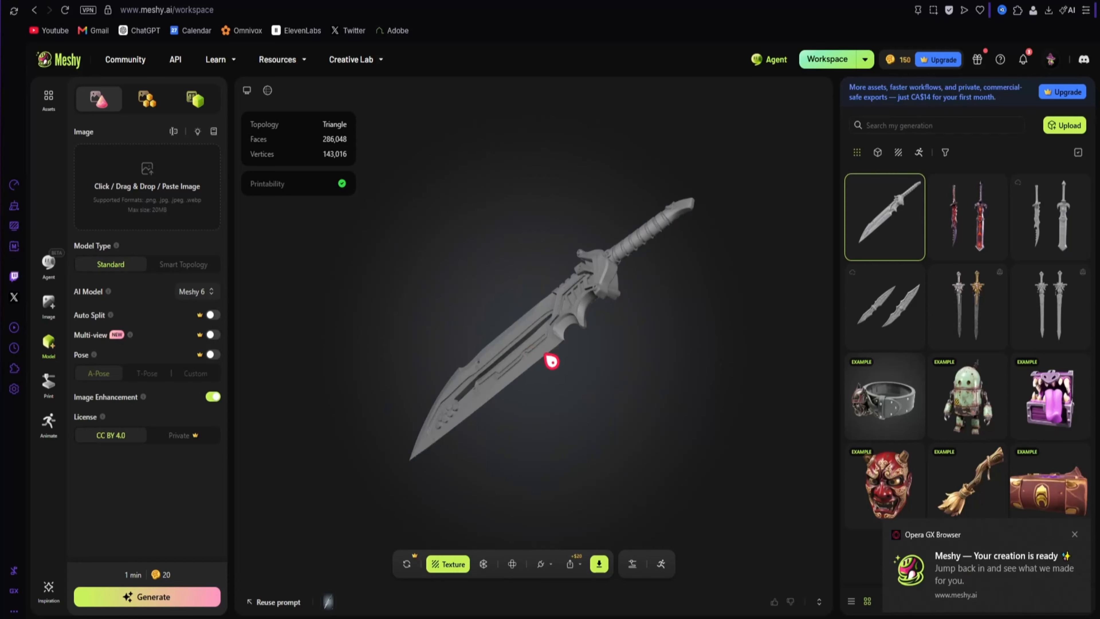
# Texture the untextured sword model from the reference image at 2K with Meshy 6 and PBR maps, and open the textured version
pyautogui.moveTo(579, 347); pyautogui.dragTo(658, 291)
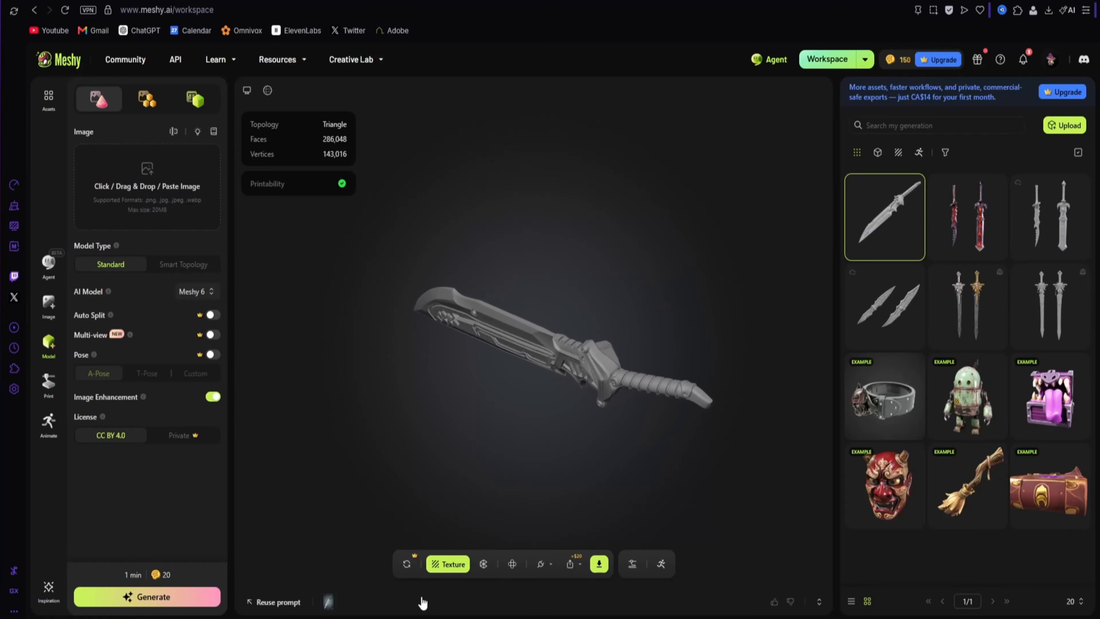
pyautogui.click(448, 564)
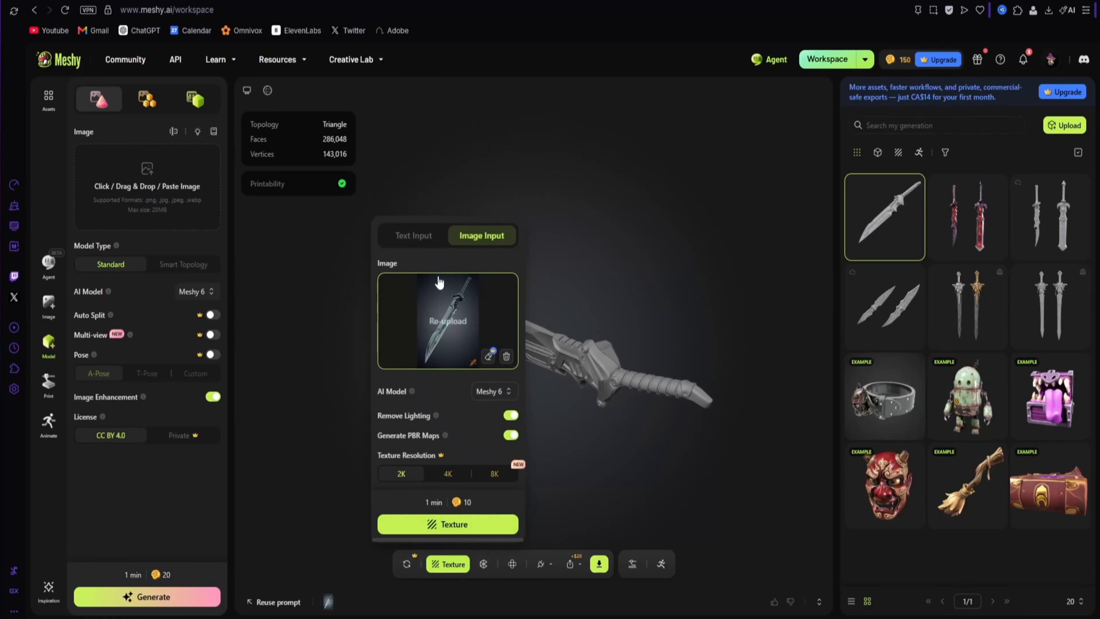
pyautogui.click(453, 535)
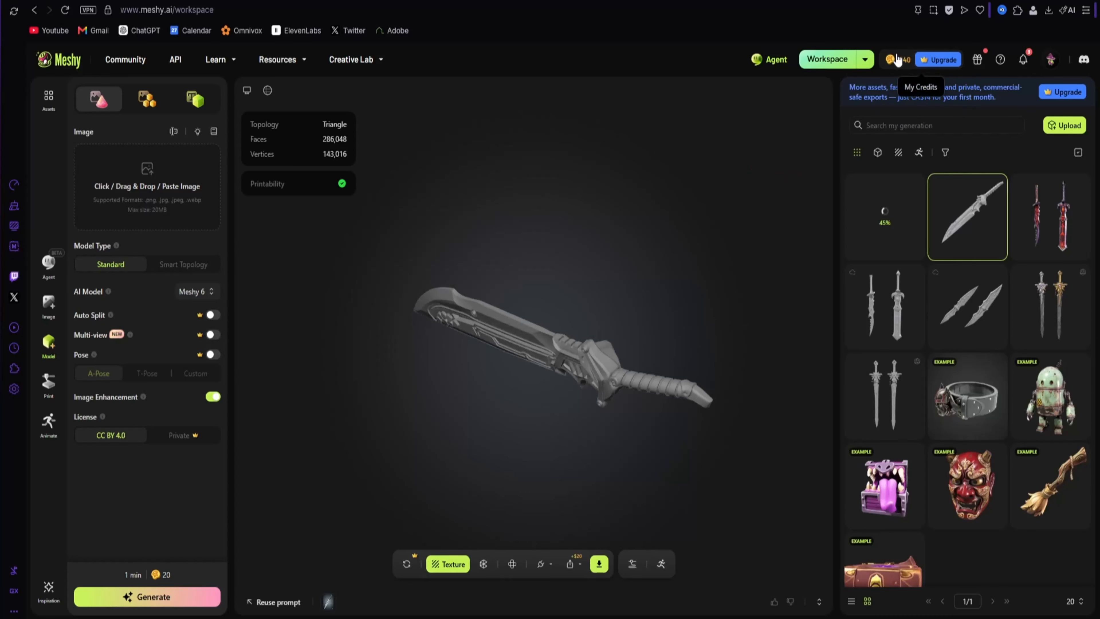
pyautogui.click(885, 216)
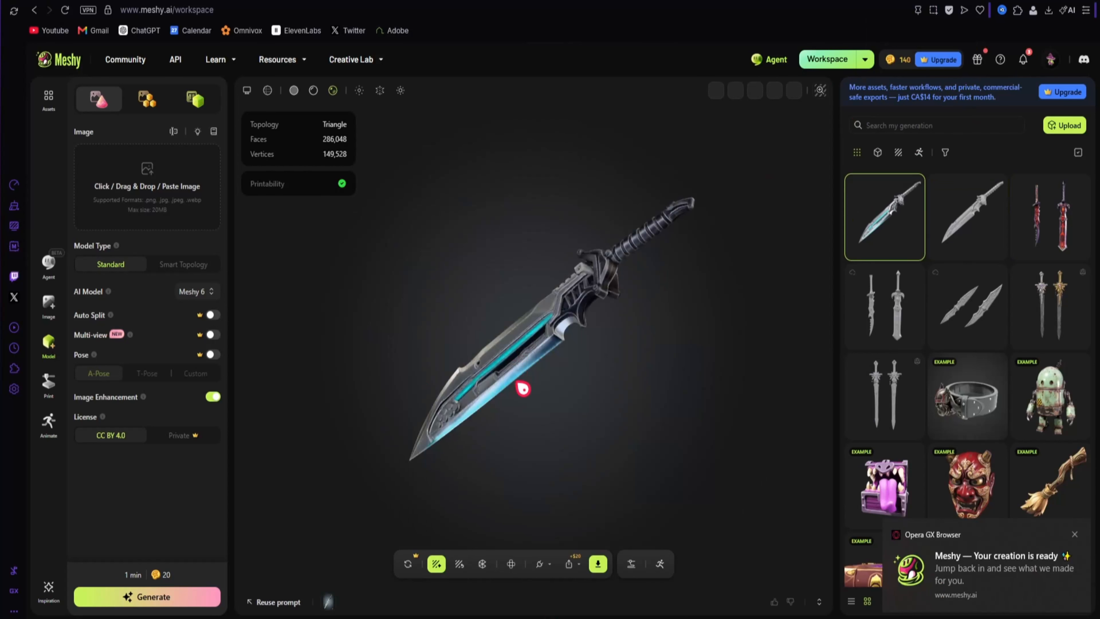
# Examine the textured sword's hexagon details, glow lines, guard, grip and blade edge from several angles and up close
pyautogui.moveTo(550, 449); pyautogui.dragTo(632, 483)
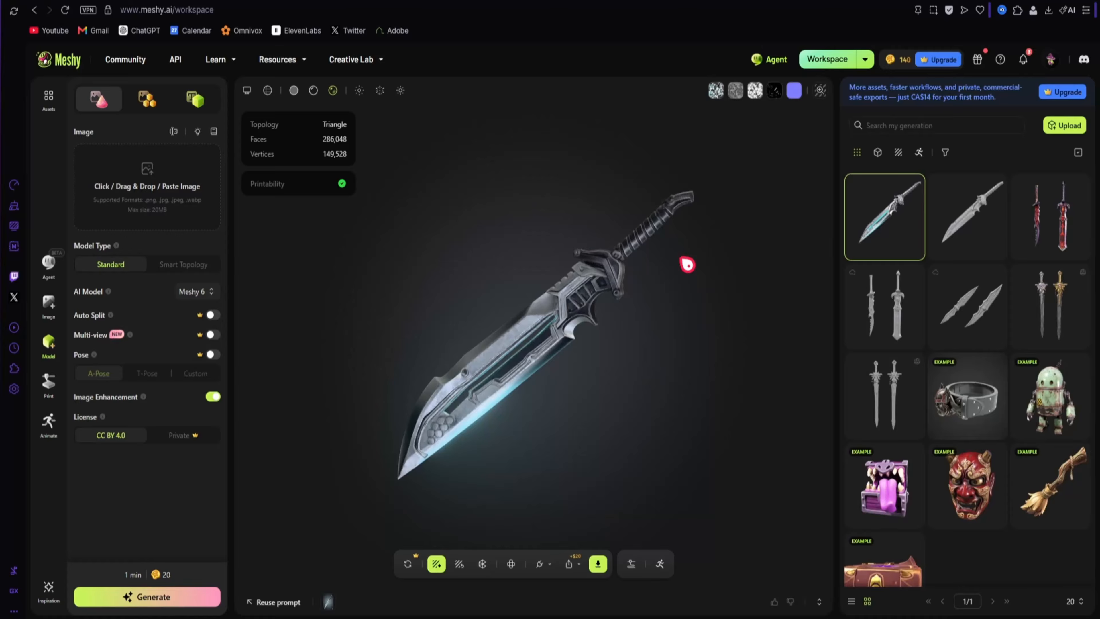
pyautogui.moveTo(530, 228); pyautogui.dragTo(693, 241)
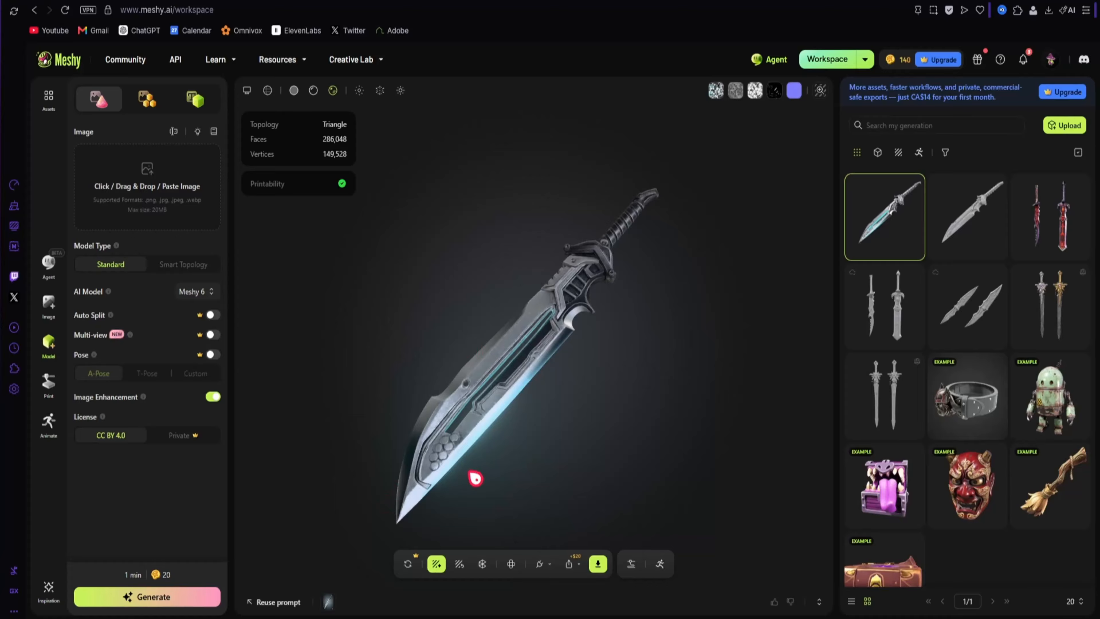
pyautogui.moveTo(448, 453); pyautogui.dragTo(484, 427)
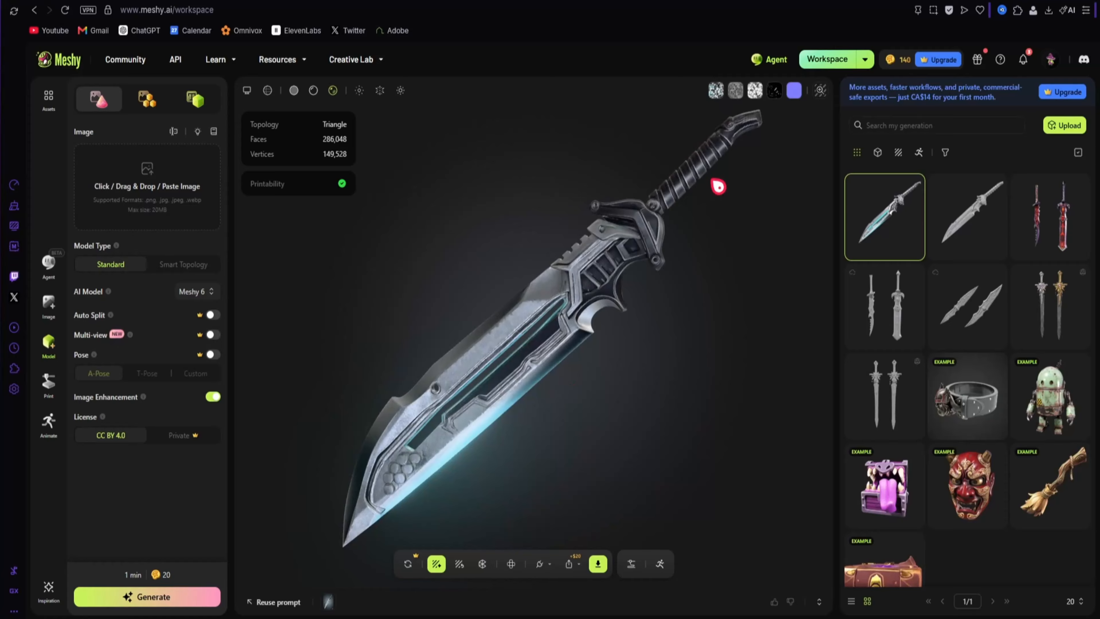
pyautogui.moveTo(360, 499); pyautogui.dragTo(601, 442)
pyautogui.scroll(5, 606, 447)
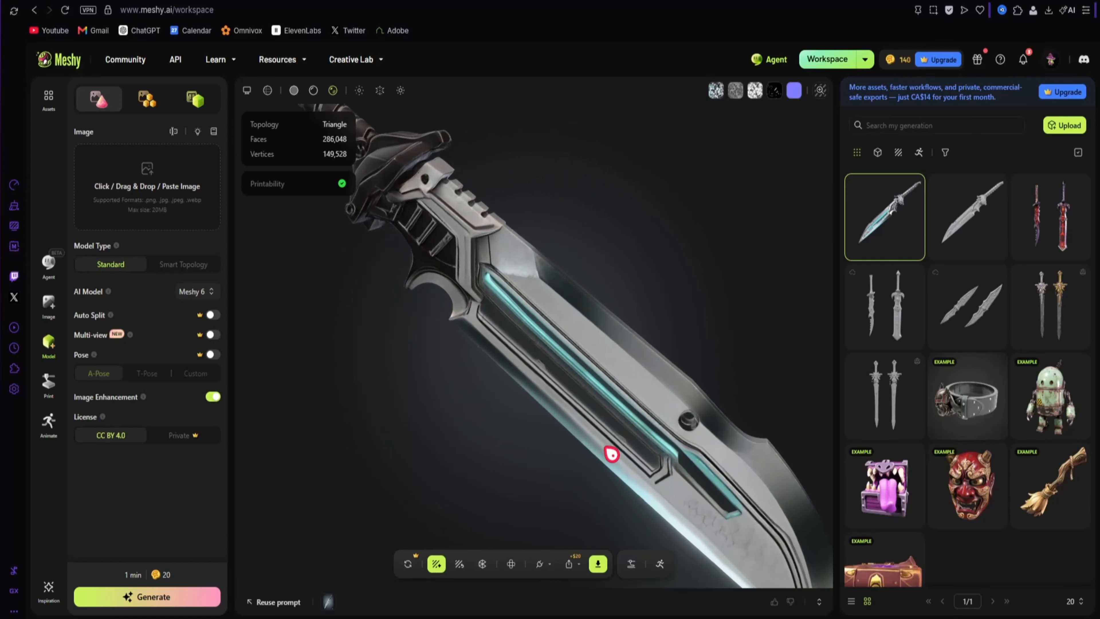
pyautogui.moveTo(665, 344); pyautogui.dragTo(638, 364)
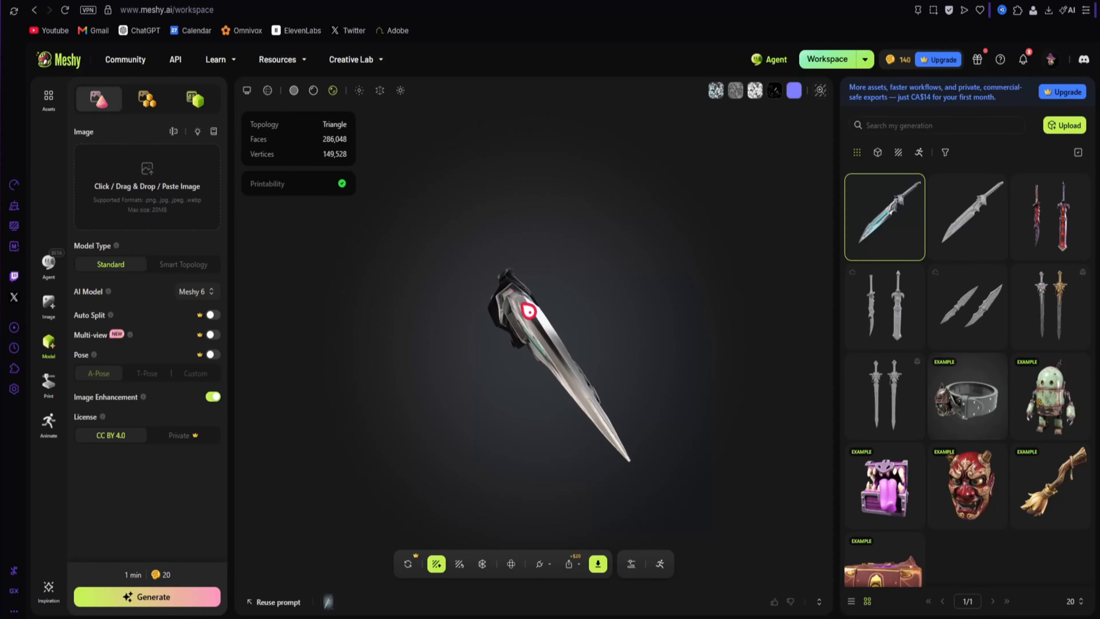
pyautogui.moveTo(516, 303); pyautogui.dragTo(370, 290)
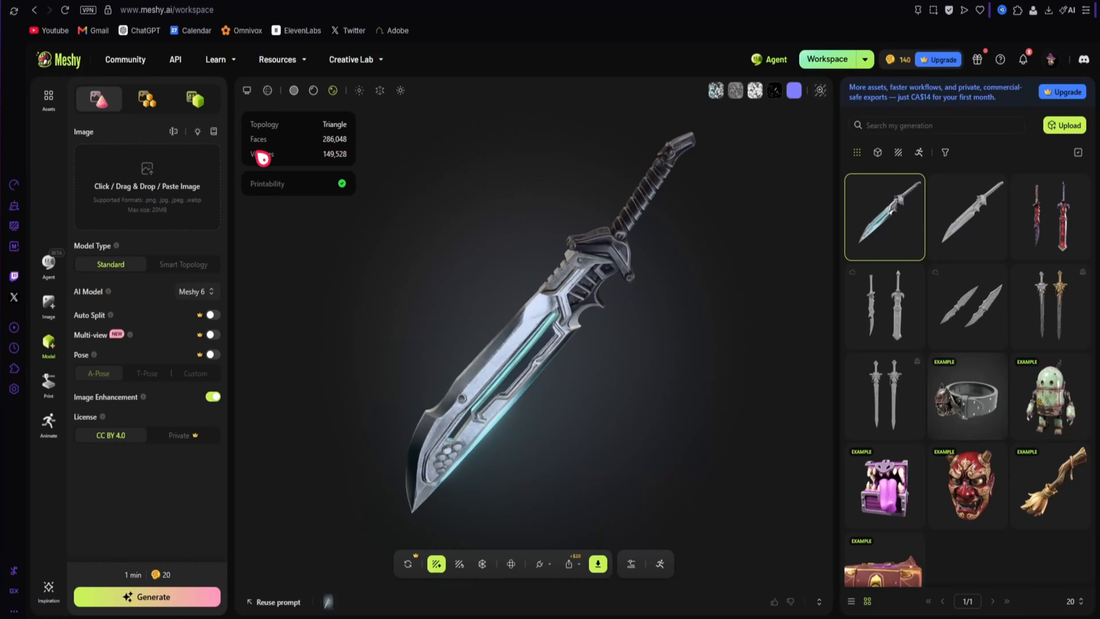
# Check the textured sword's topology, face count and vertex count while viewing it from both ends
pyautogui.moveTo(390, 179); pyautogui.dragTo(439, 172)
pyautogui.moveTo(360, 147); pyautogui.dragTo(400, 163)
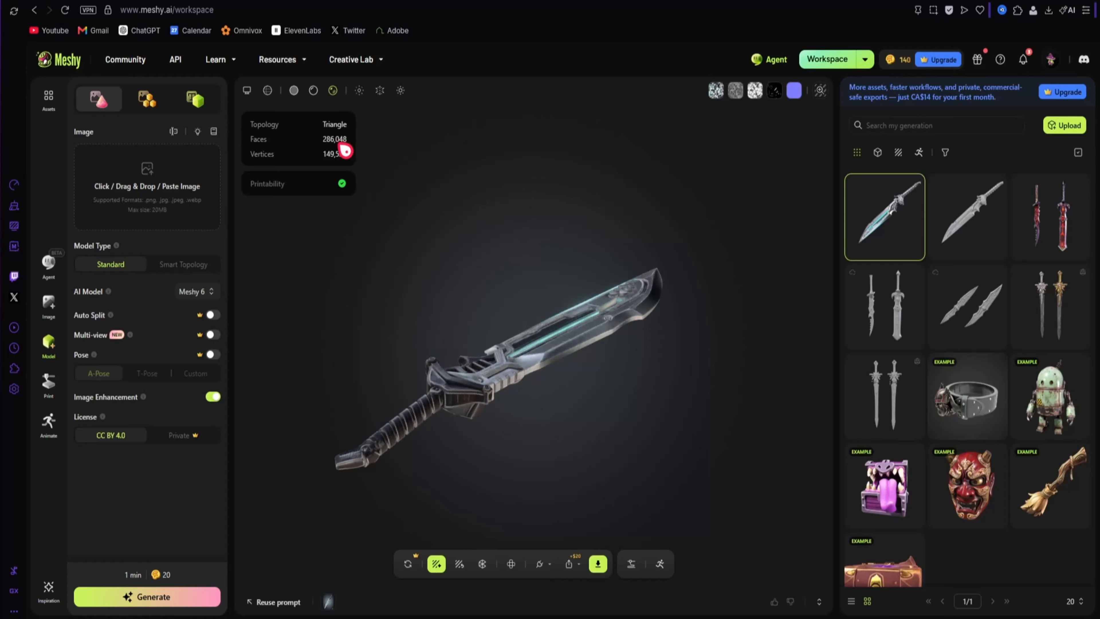
pyautogui.moveTo(584, 288); pyautogui.dragTo(643, 292)
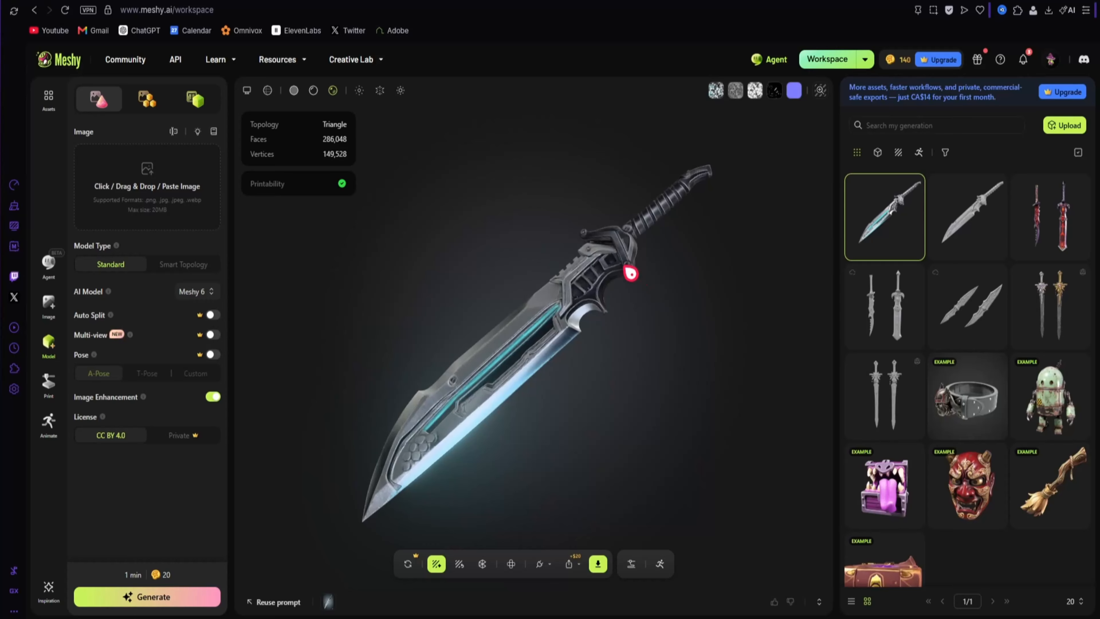
# Try to download the textured sword and compare the Pro and Premium subscription plans offered for model downloads
pyautogui.moveTo(618, 373); pyautogui.dragTo(640, 227)
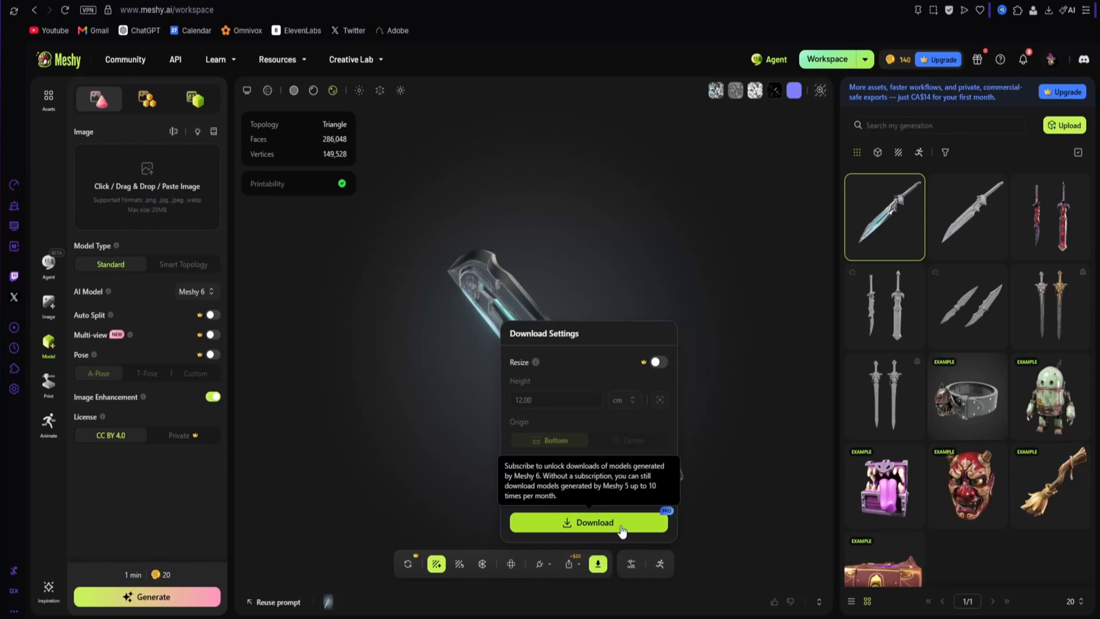
pyautogui.click(651, 521)
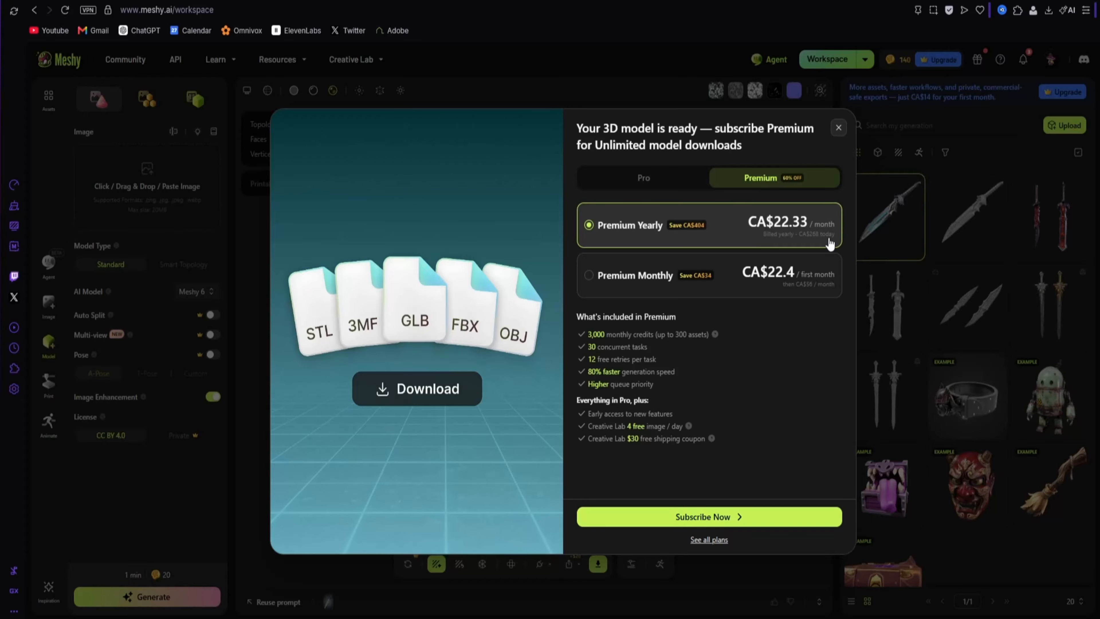
pyautogui.click(663, 179)
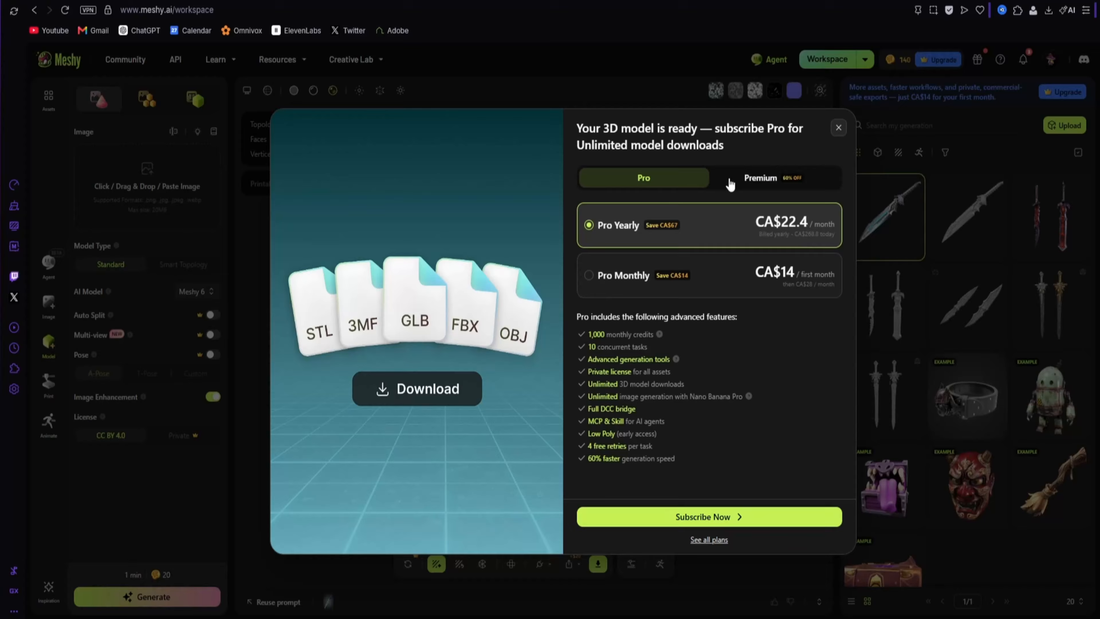
pyautogui.click(768, 184)
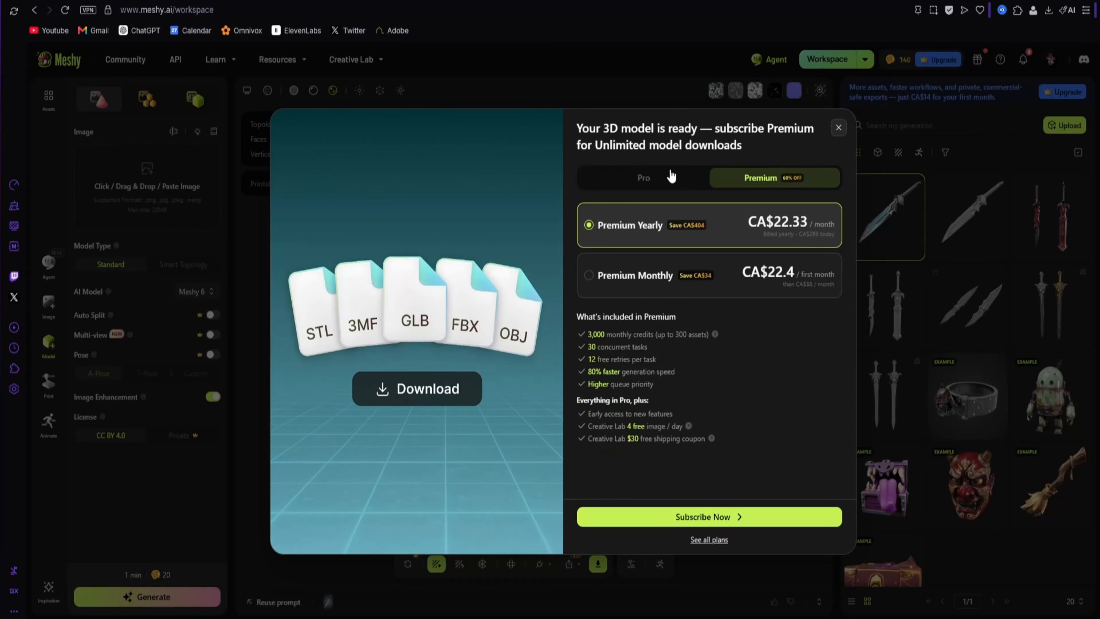
pyautogui.click(837, 128)
pyautogui.click(638, 253)
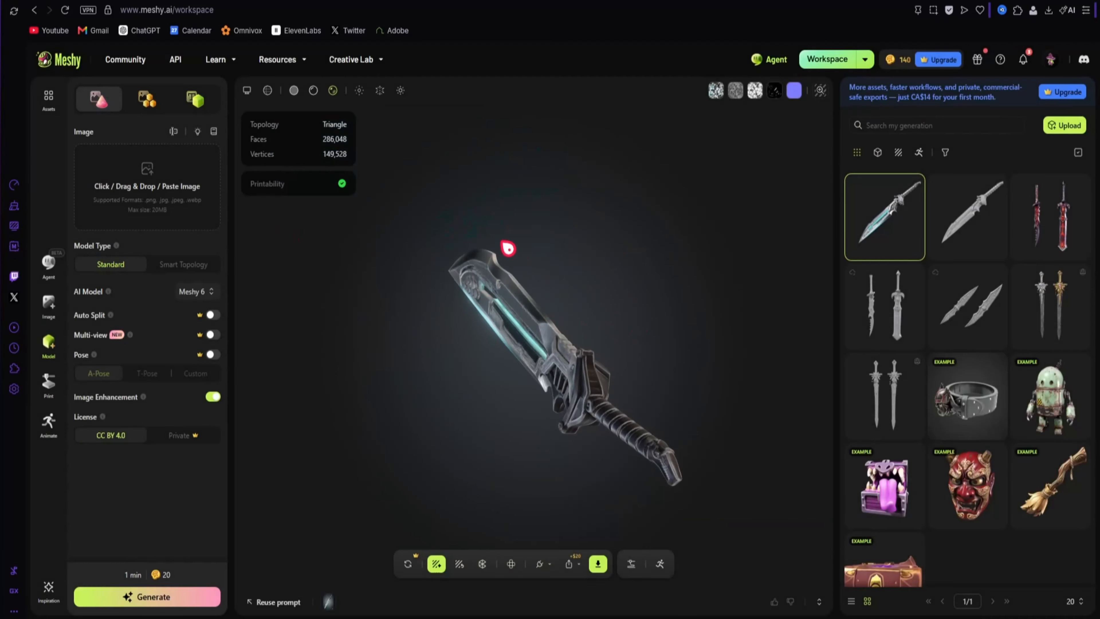
# Reload the textured sword from the generation list and judge its overall shape and detail from several angles against Claude's version
pyautogui.moveTo(508, 249); pyautogui.dragTo(653, 273)
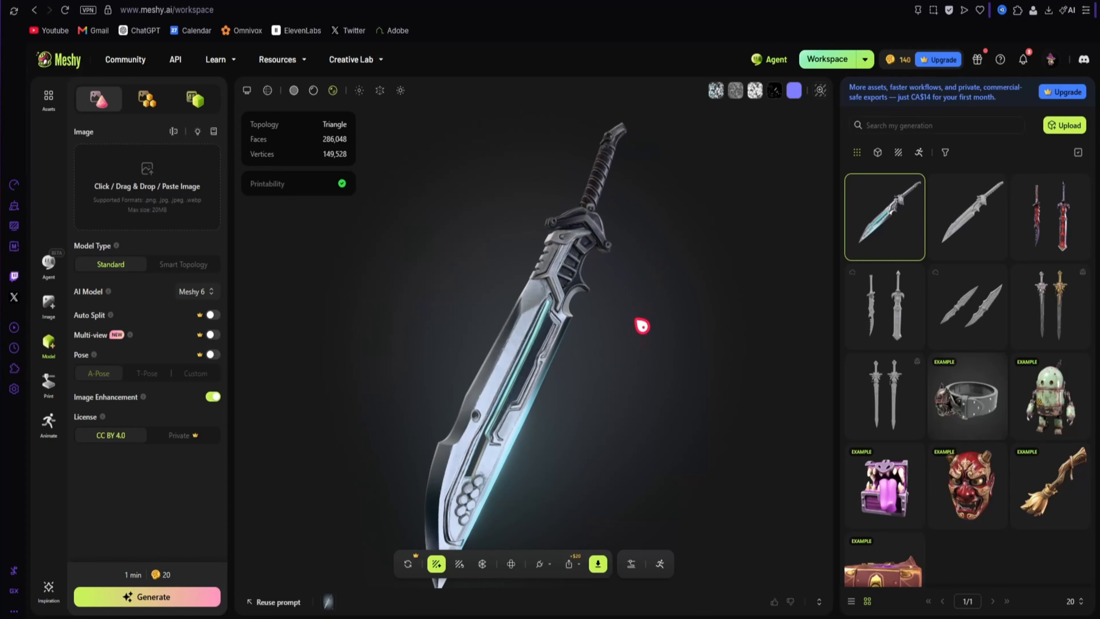
pyautogui.click(904, 214)
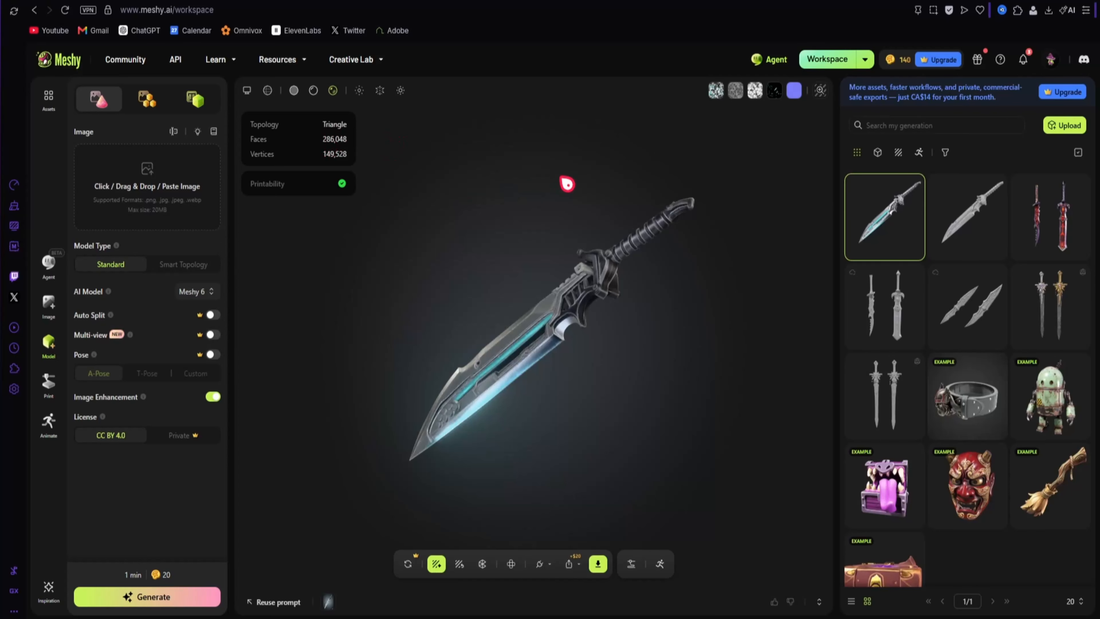
pyautogui.moveTo(499, 274); pyautogui.dragTo(506, 347)
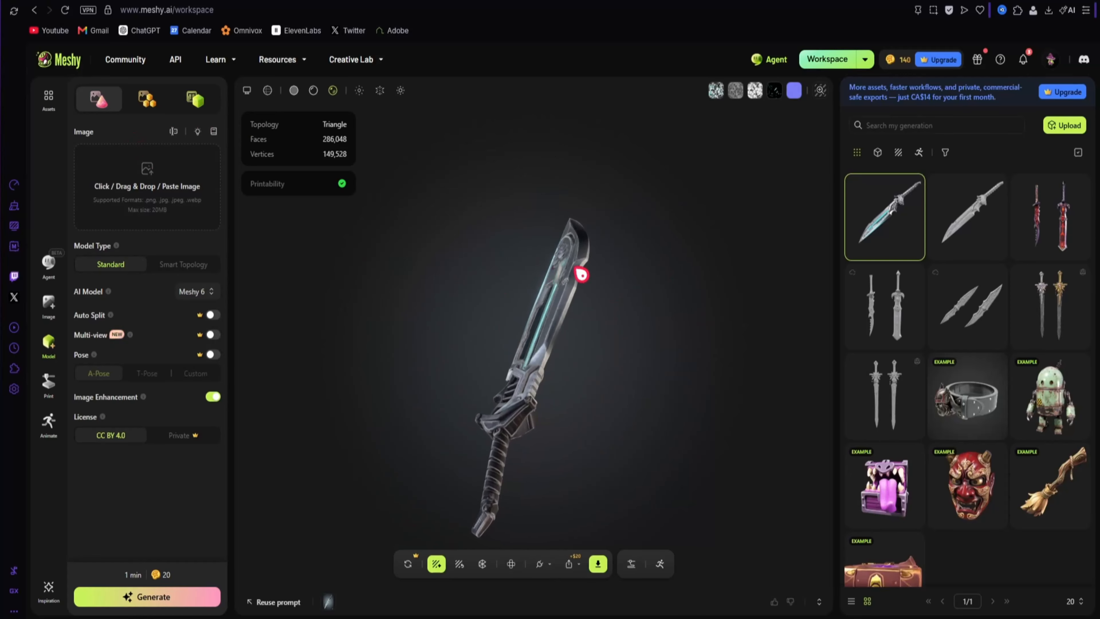
pyautogui.moveTo(581, 274); pyautogui.dragTo(657, 311)
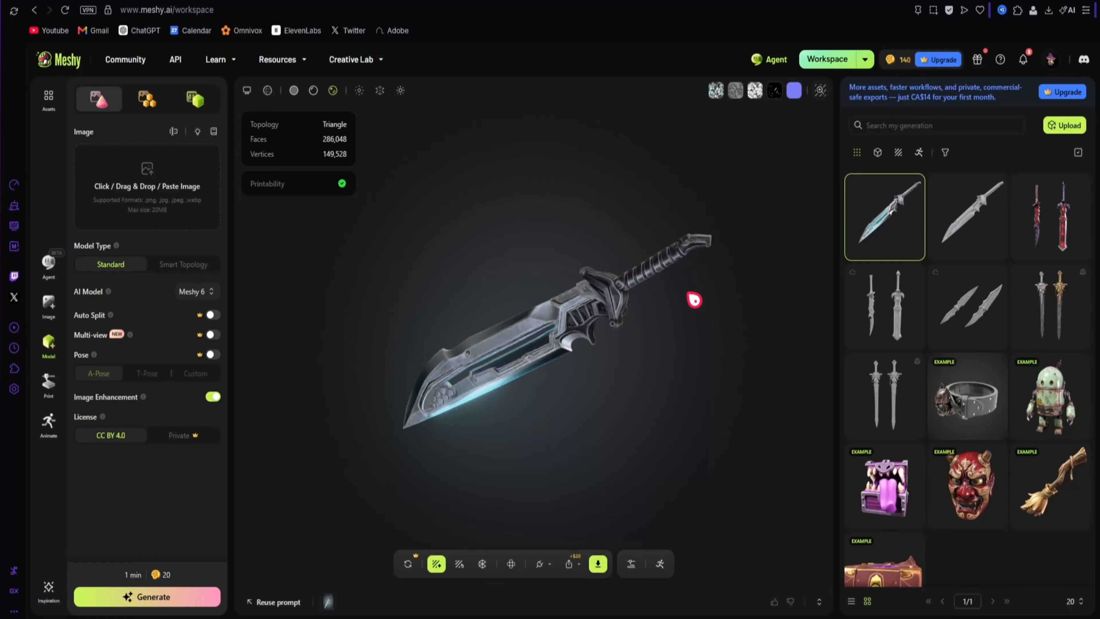
pyautogui.moveTo(694, 299); pyautogui.dragTo(585, 498)
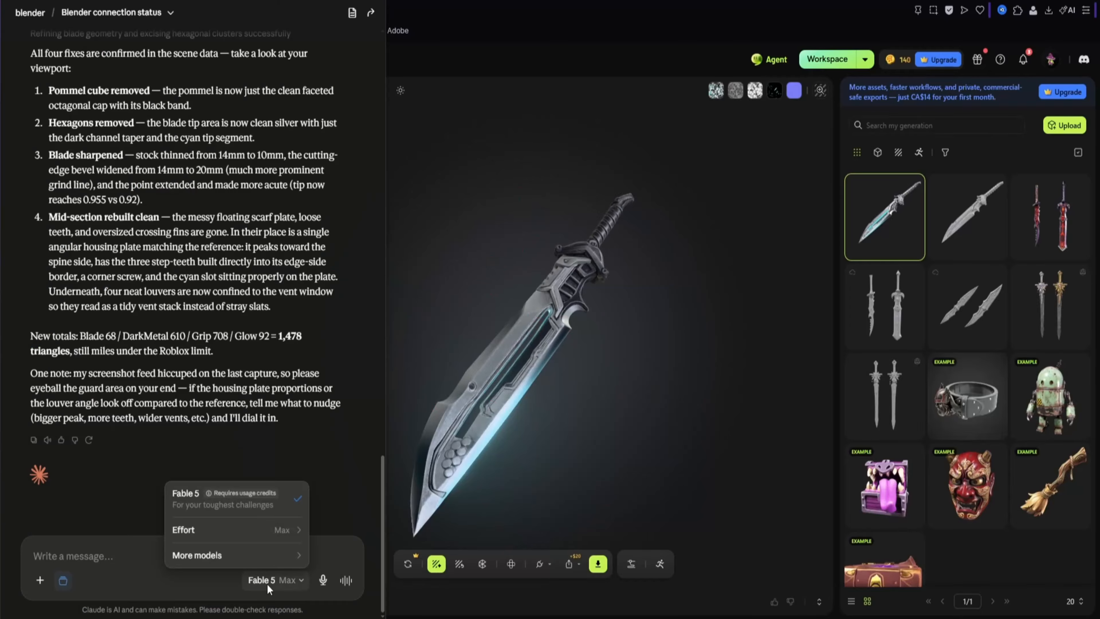
# Review the effort levels and the additional models offered for the Claude chat
pyautogui.moveTo(278, 538)
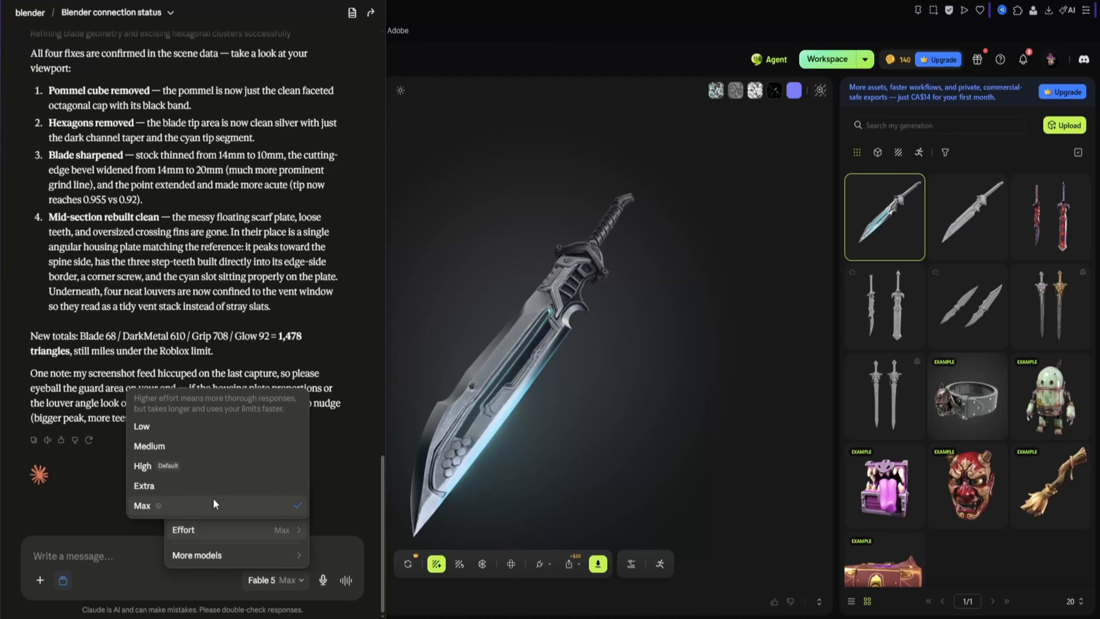
pyautogui.click(272, 580)
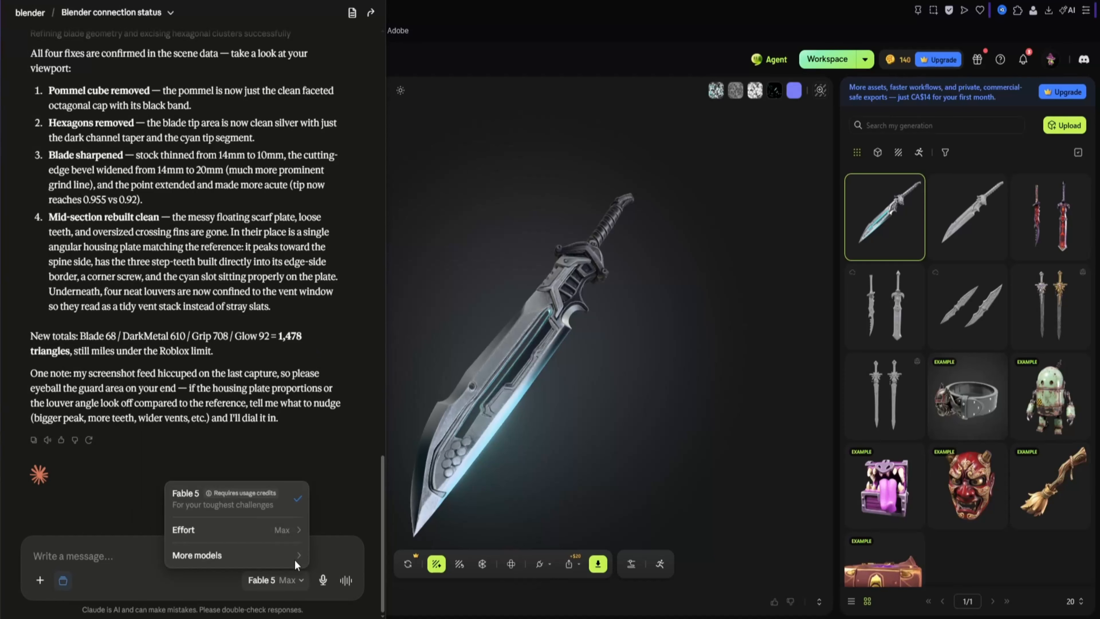
pyautogui.moveTo(265, 555)
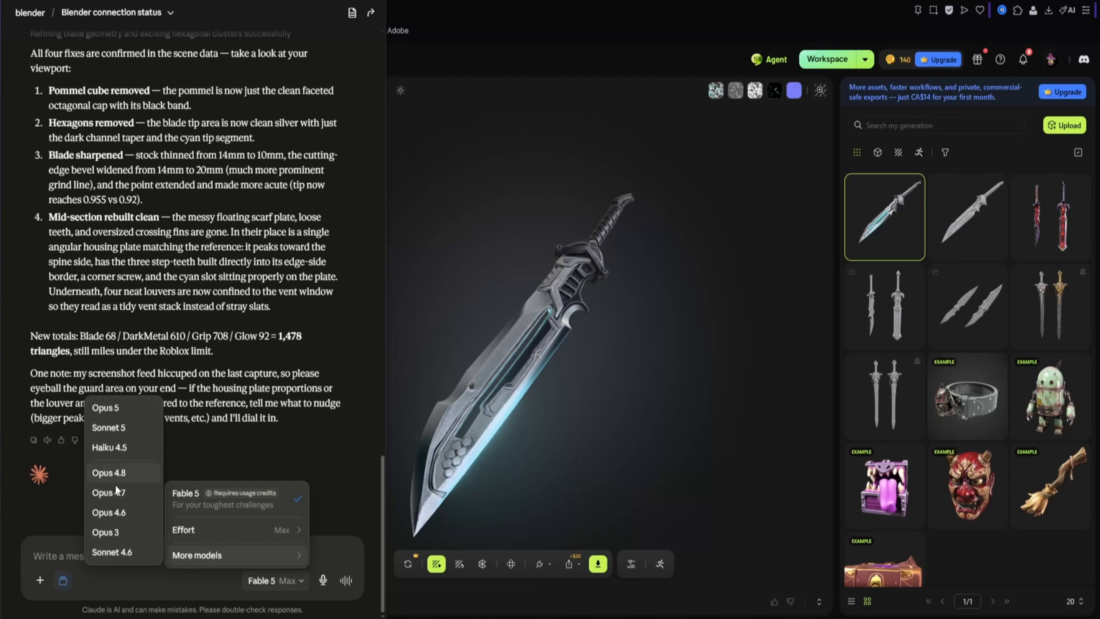
# Switch to Meshy, turn the textured sword, and try to download it, dismissing the Premium subscription offer
pyautogui.click(444, 287)
pyautogui.moveTo(640, 234); pyautogui.dragTo(594, 229)
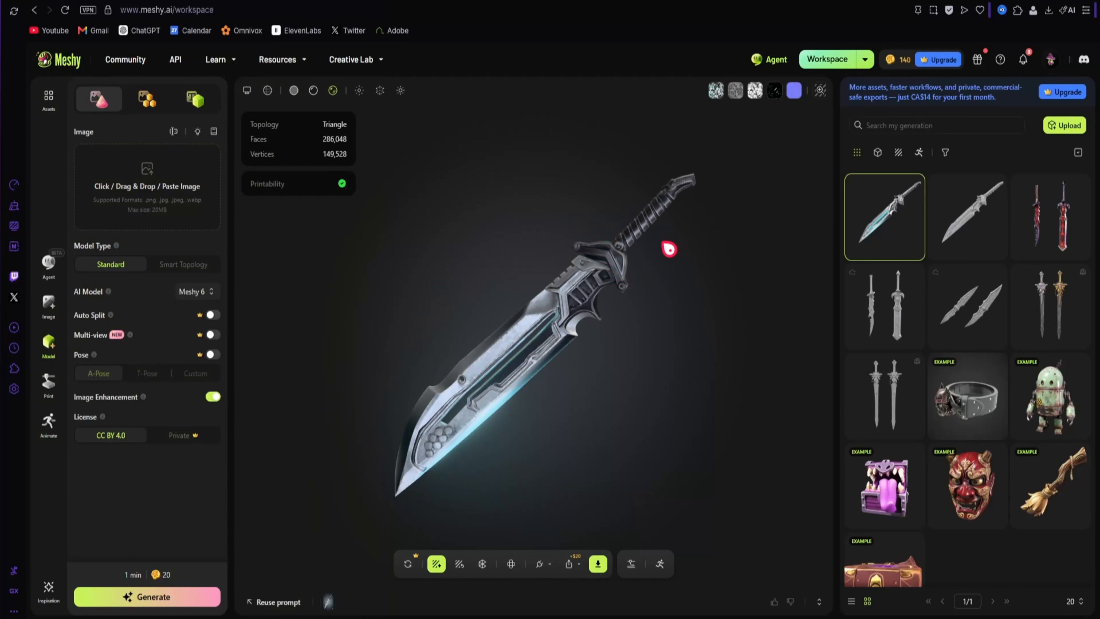
pyautogui.click(597, 563)
pyautogui.click(620, 525)
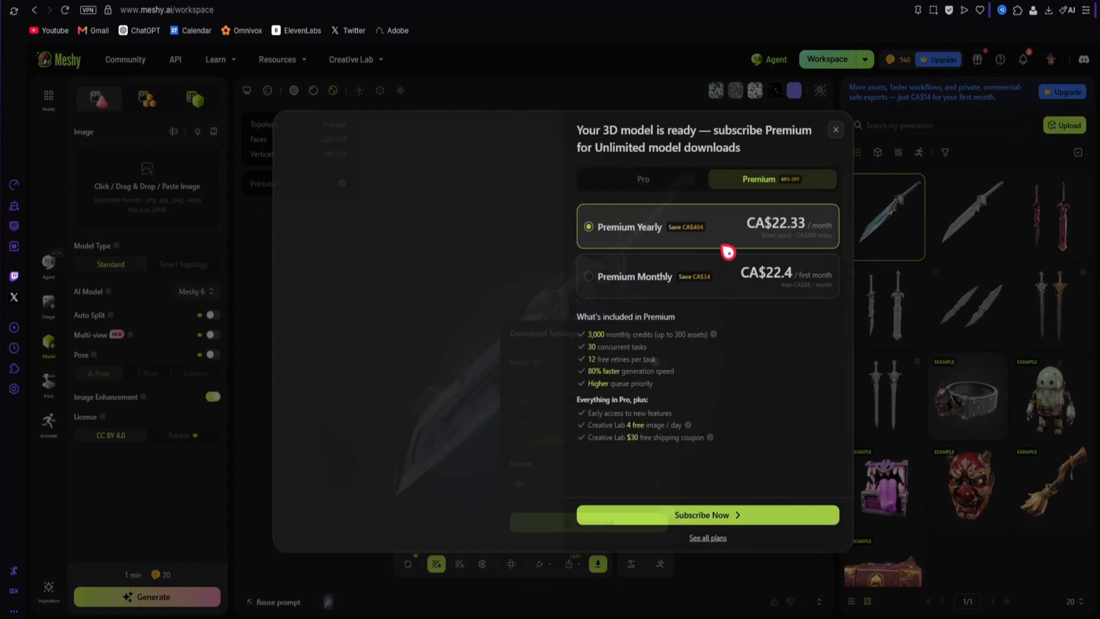
pyautogui.click(838, 128)
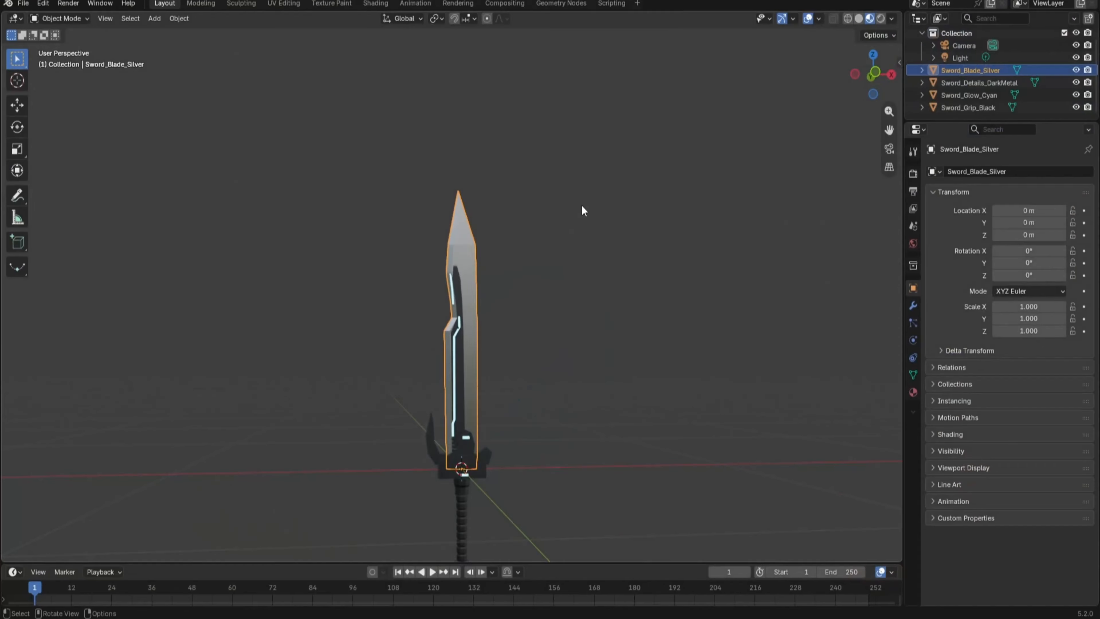
# Switch to Blender and export Claude's sword as ClaudeSword.fbx to the Downloads folder
pyautogui.click(562, 319)
pyautogui.moveTo(562, 319); pyautogui.dragTo(513, 335, button='middle')
pyautogui.scroll(6, 490, 385)
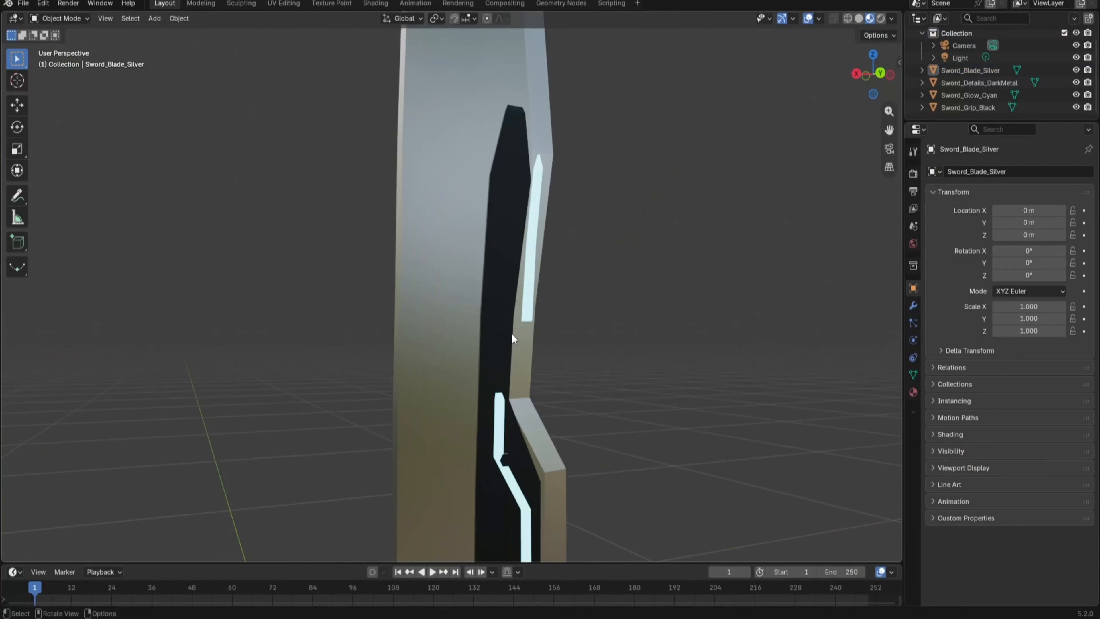
pyautogui.scroll(-3, 511, 333)
pyautogui.scroll(-2, 512, 330)
pyautogui.click(23, 3)
pyautogui.moveTo(62, 191)
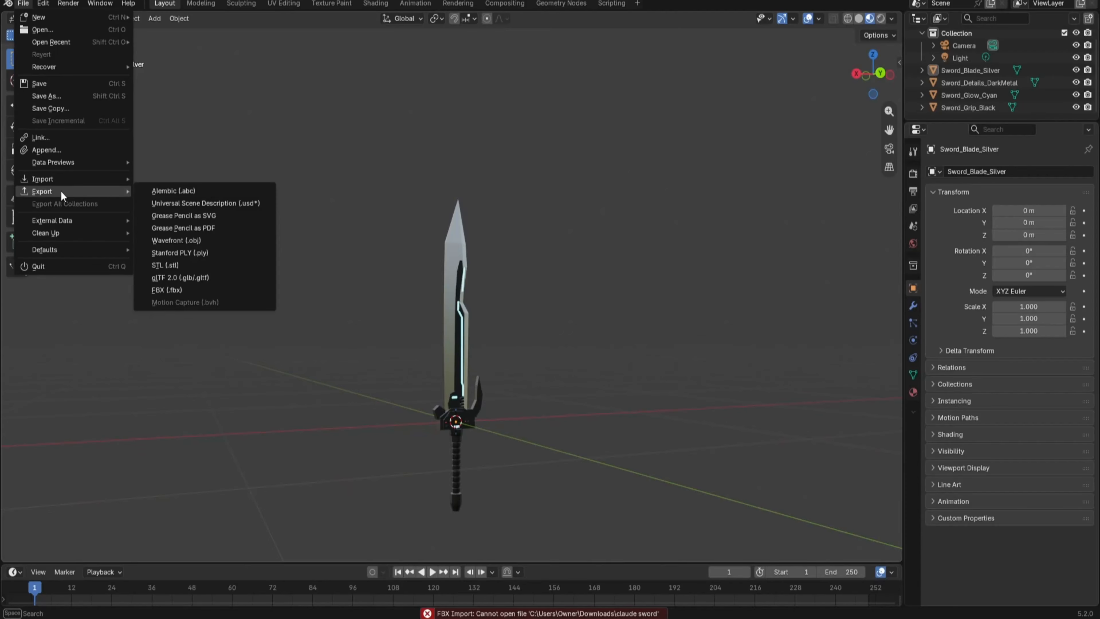
pyautogui.click(198, 289)
pyautogui.doubleClick(201, 415)
pyautogui.write('Cka')
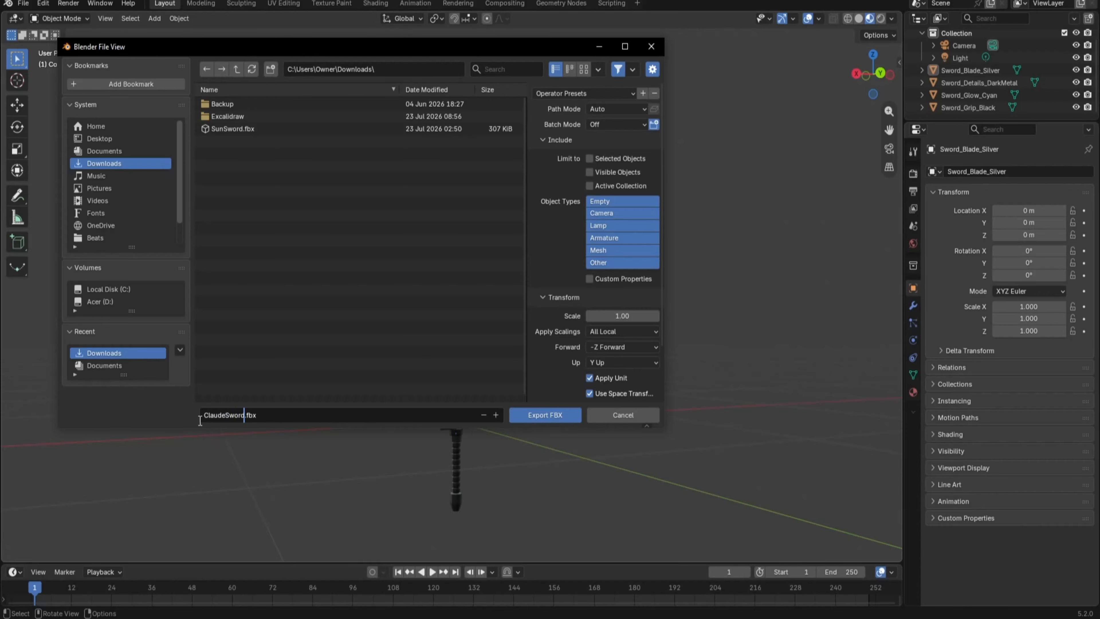
pyautogui.click(556, 414)
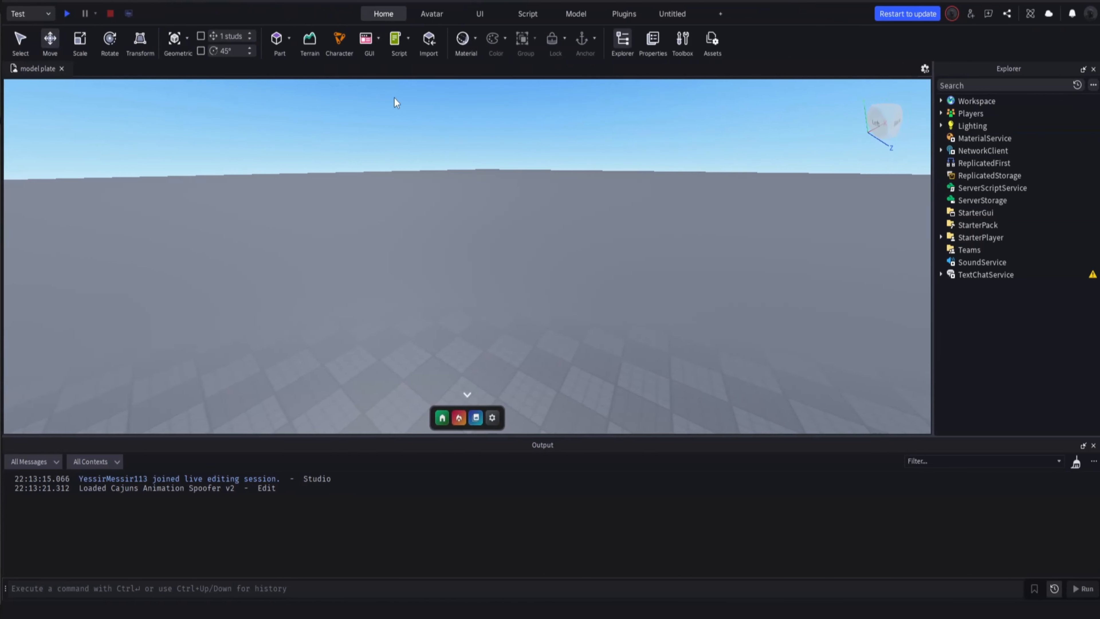
# Switch to Roblox Studio and bulk import the ClaudeSword file from Downloads through the Asset Manager
pyautogui.click(710, 41)
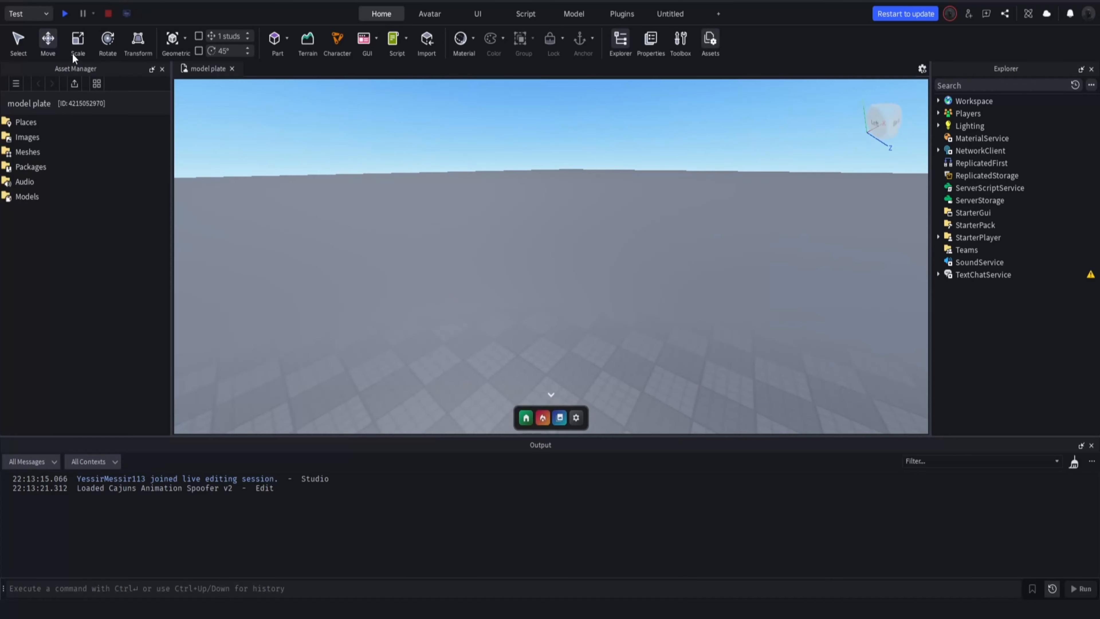
pyautogui.click(75, 83)
pyautogui.click(221, 93)
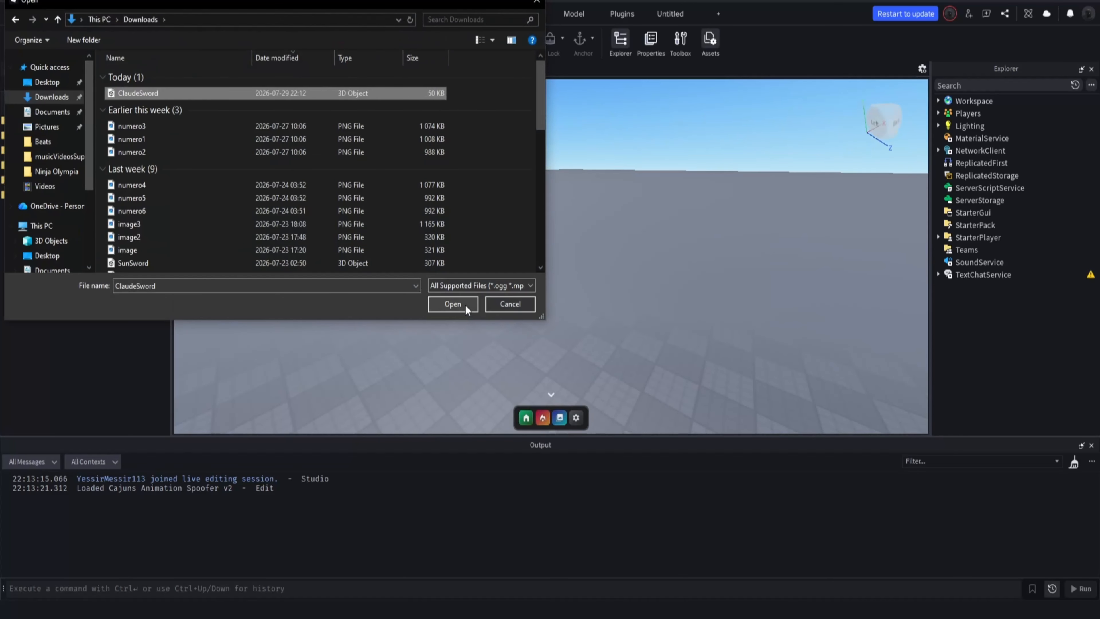
pyautogui.click(453, 304)
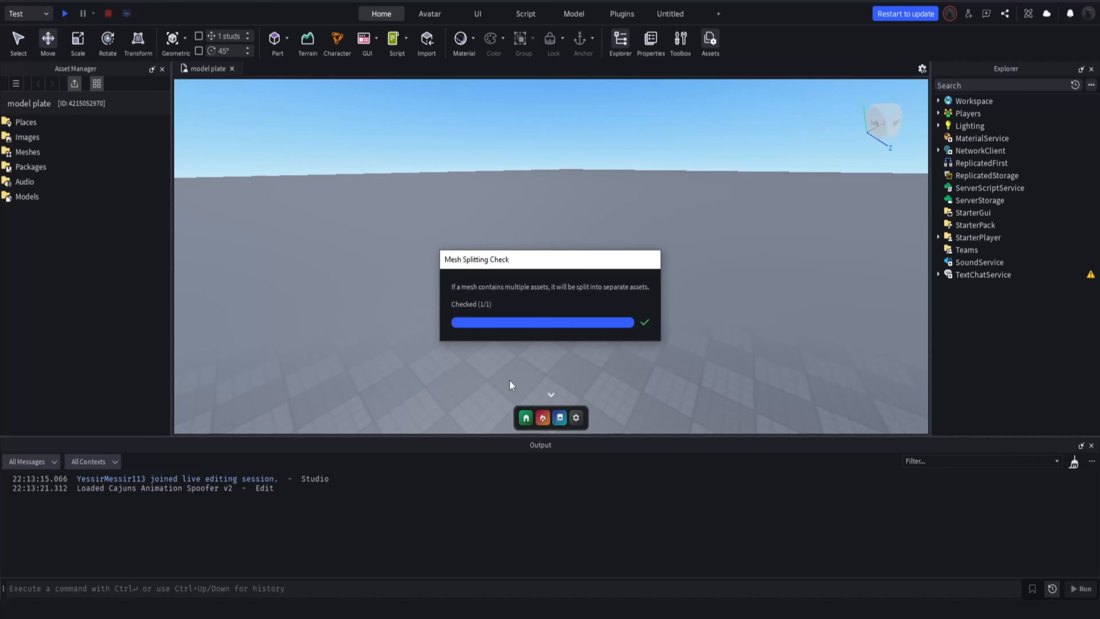
# Insert the four imported ClaudeSword meshes (blade, details, glow and grip) into the place with their location data
pyautogui.rightClick(110, 133)
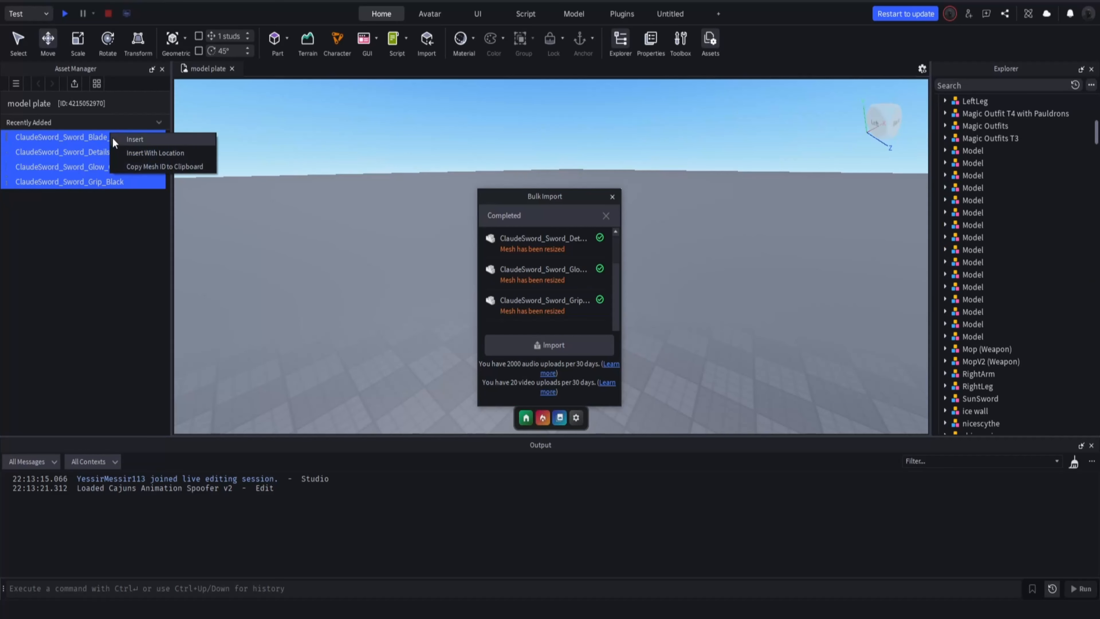
pyautogui.click(152, 152)
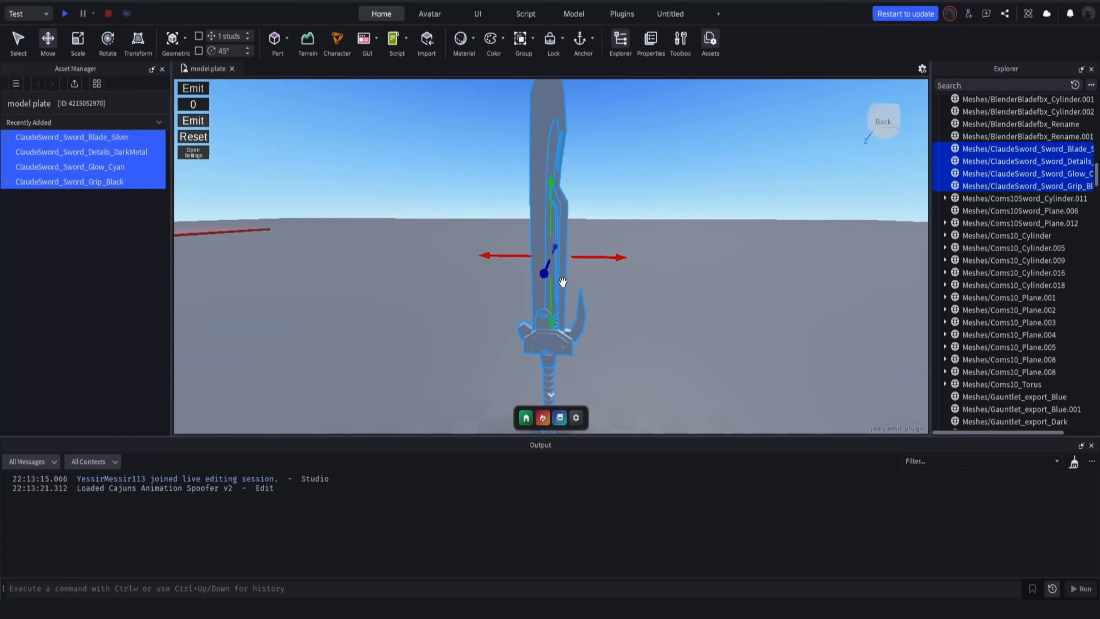
pyautogui.moveTo(563, 283); pyautogui.dragTo(554, 237, button='right')
pyautogui.click(537, 249)
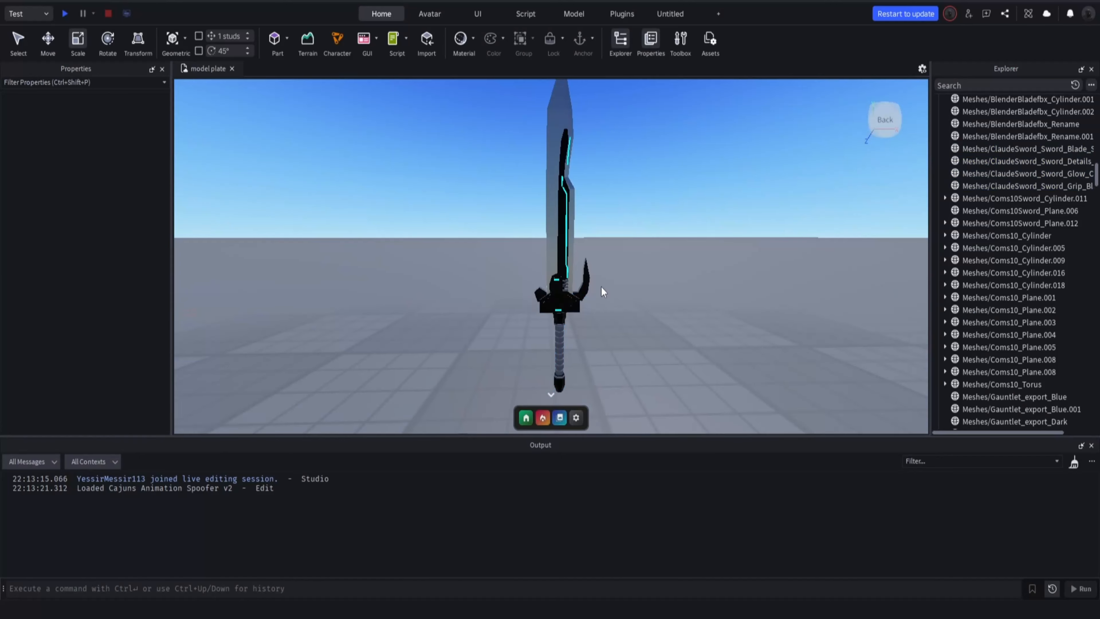
# Examine the inserted sword's dark metal details, guard and grip up close and from farther back
pyautogui.scroll(5, 602, 289)
pyautogui.moveTo(601, 291); pyautogui.dragTo(623, 295, button='right')
pyautogui.click(638, 381)
pyautogui.scroll(-5, 680, 366)
pyautogui.scroll(5, 716, 221)
pyautogui.scroll(-5, 715, 221)
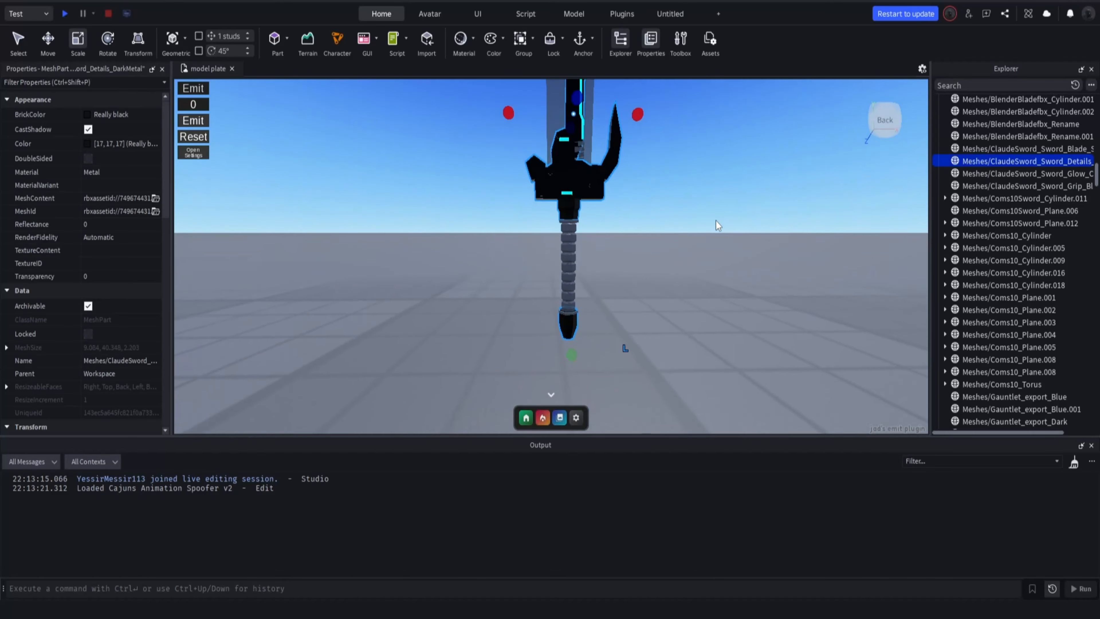
pyautogui.scroll(3, 716, 221)
pyautogui.scroll(-10, 631, 245)
# Select all four sword meshes together, clear the selection, and judge the whole sword in the scene
pyautogui.click(630, 245)
pyautogui.moveTo(506, 104); pyautogui.dragTo(678, 414)
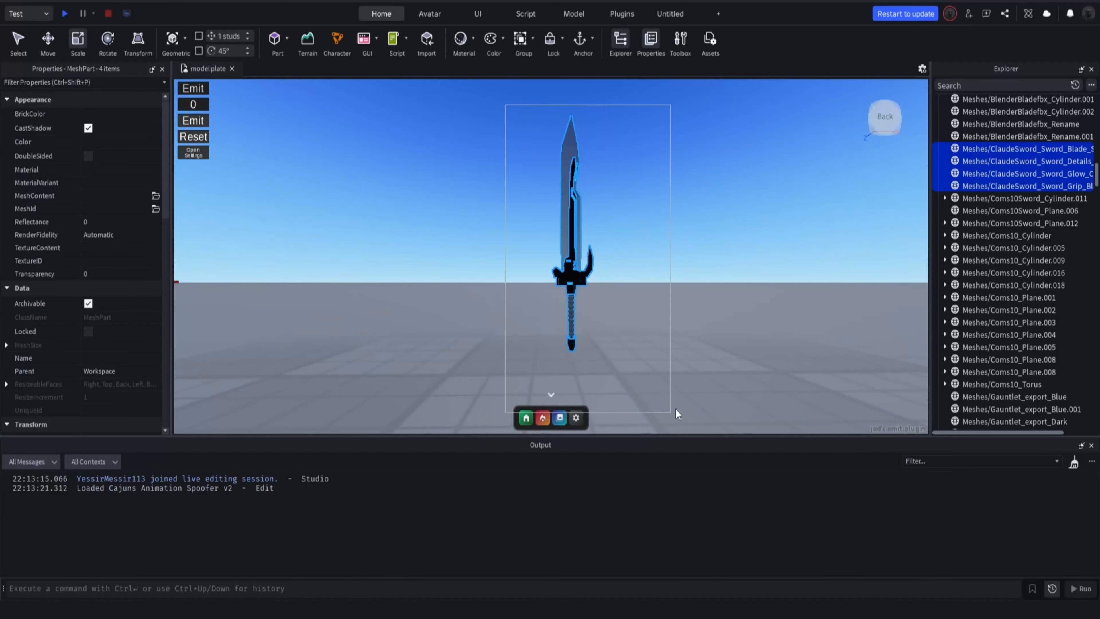
pyautogui.click(715, 202)
pyautogui.moveTo(578, 280); pyautogui.dragTo(645, 385)
pyautogui.click(723, 206)
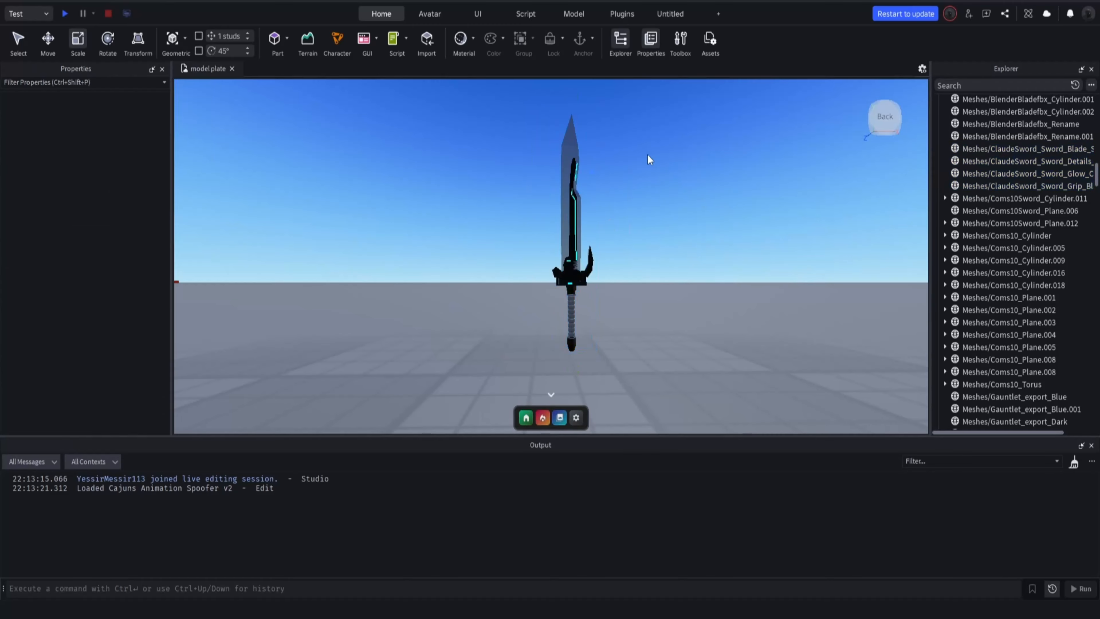
pyautogui.scroll(-5, 530, 112)
pyautogui.moveTo(372, 116); pyautogui.dragTo(909, 337)
pyautogui.click(660, 164)
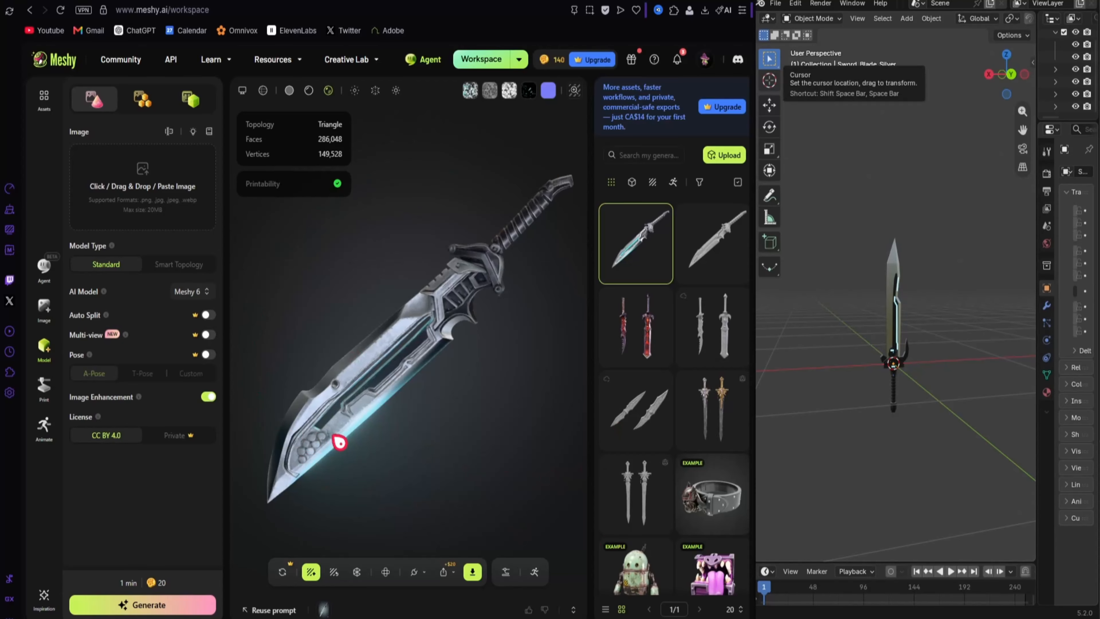
# Compare Meshy's textured sword side by side with Claude's sword in Blender, turning the Meshy model
pyautogui.moveTo(454, 381); pyautogui.dragTo(355, 356)
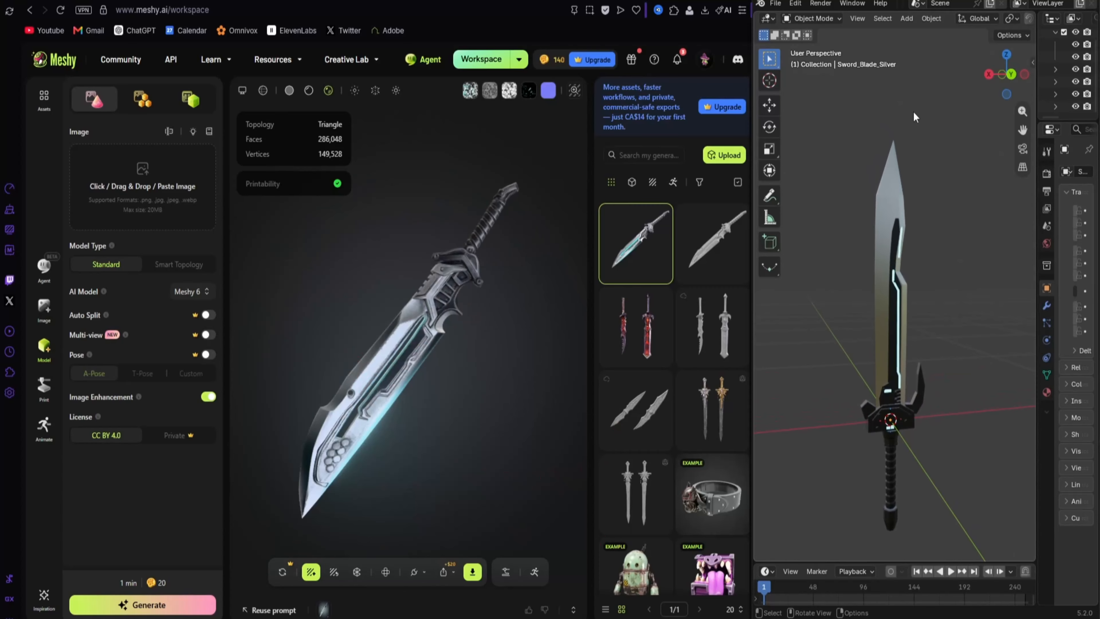